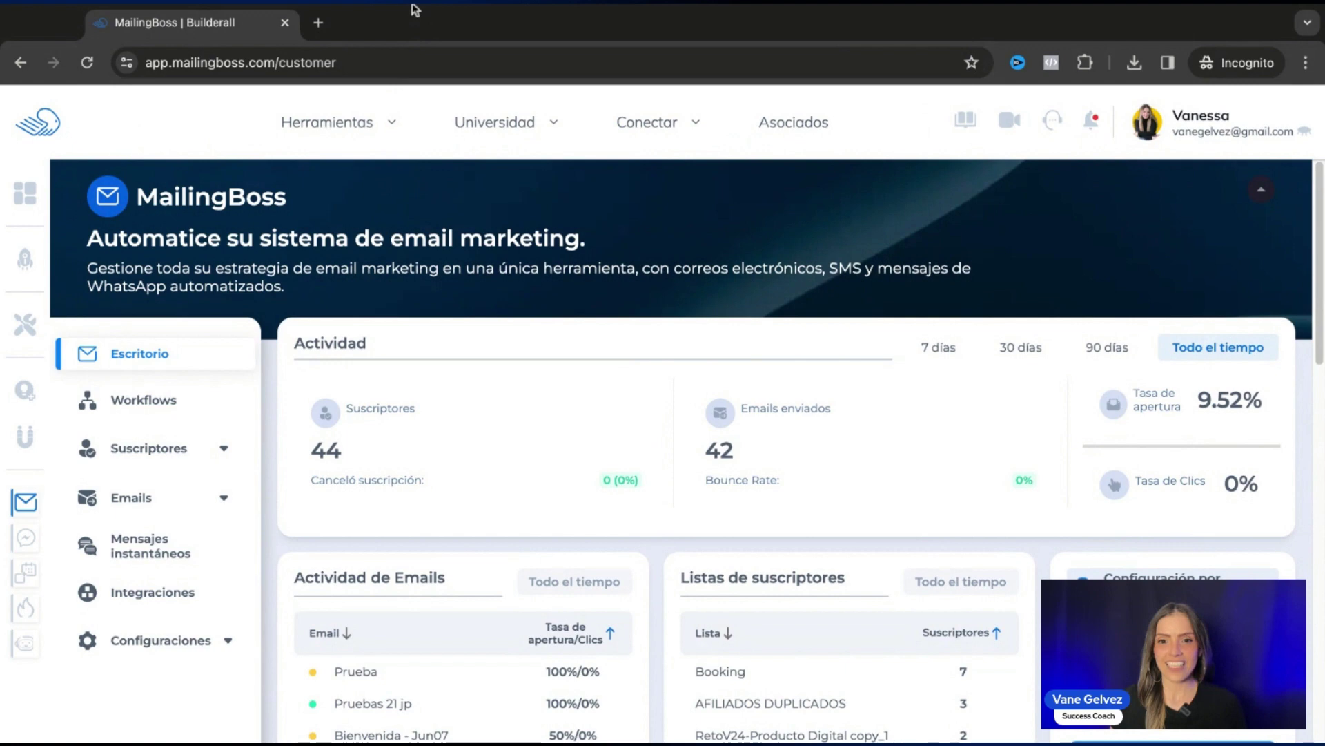
- Review the dashboard's activity summary of subscribers, sent emails, unsubscribes, bounce rate, open rate and click rate
mouse_move(365, 119)
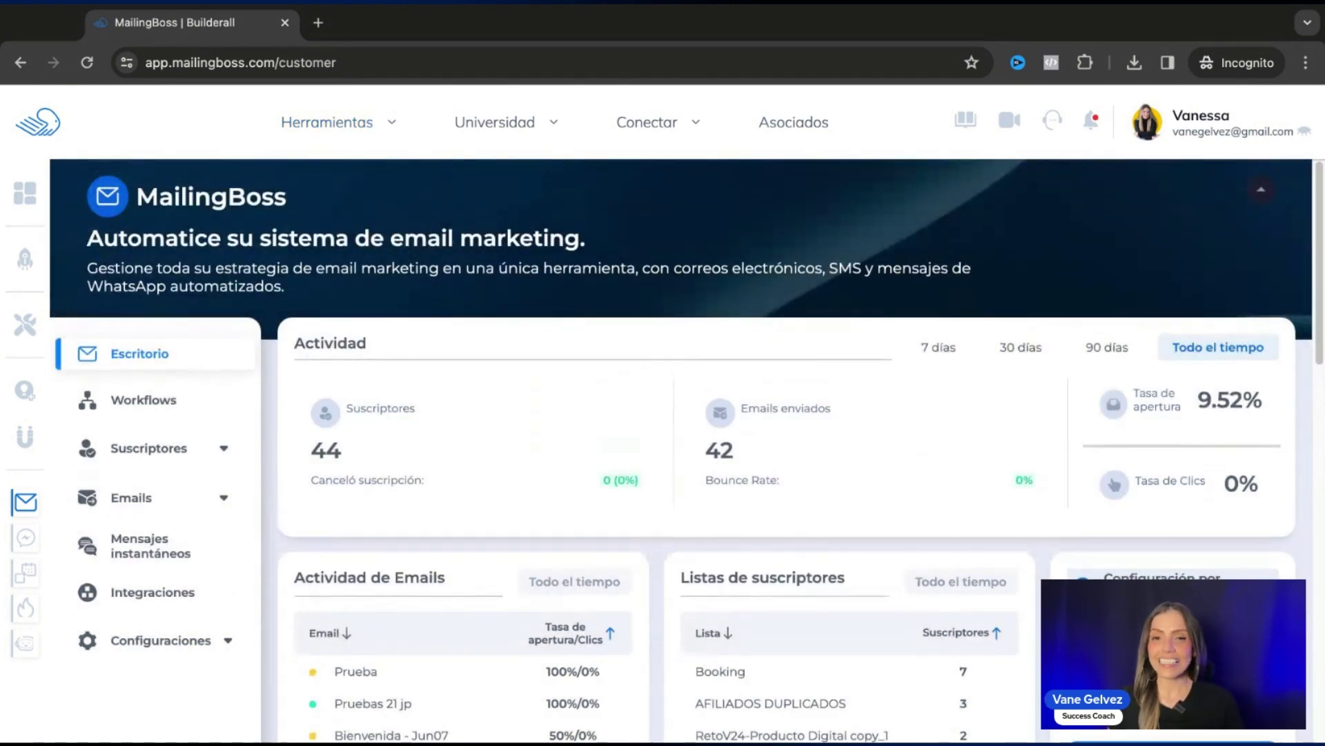
scroll(686, 451, down, 3)
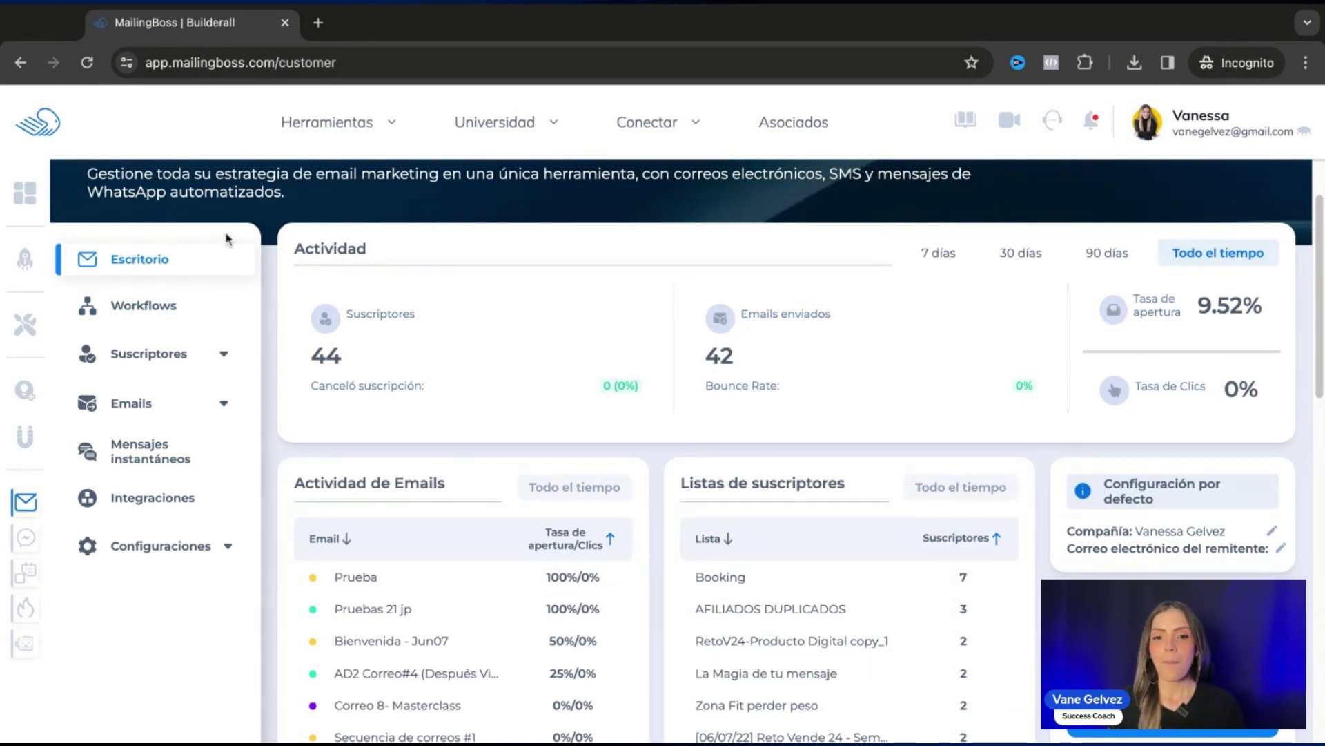
scroll(273, 260, down, 1)
scroll(274, 256, down, 1)
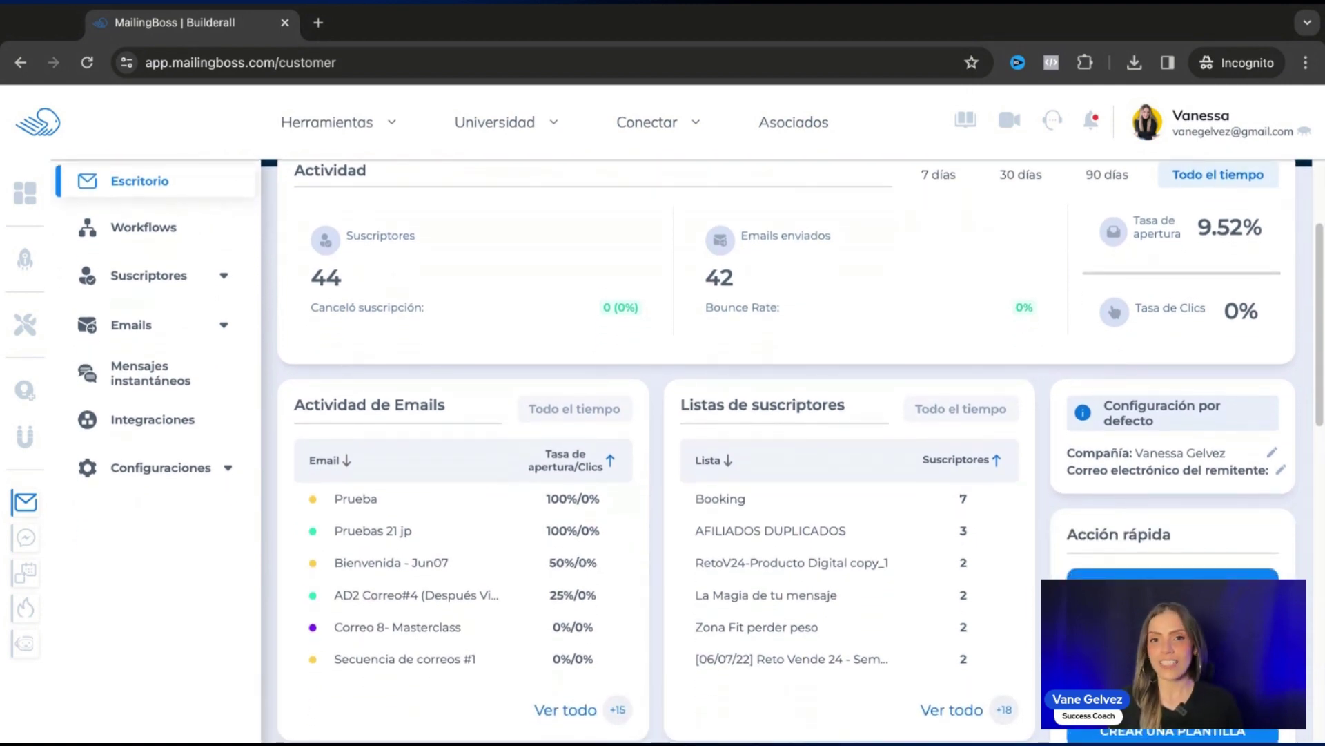
scroll(274, 256, up, 1)
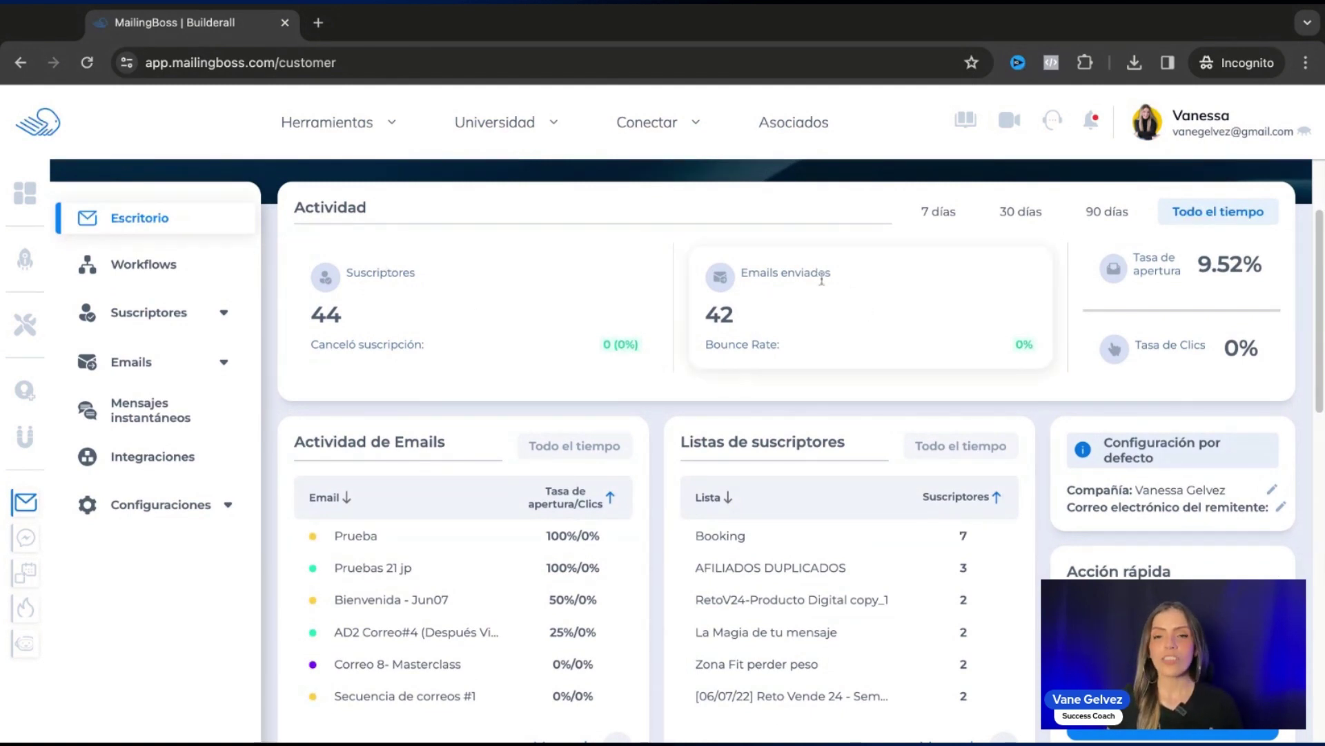
scroll(774, 300, up, 3)
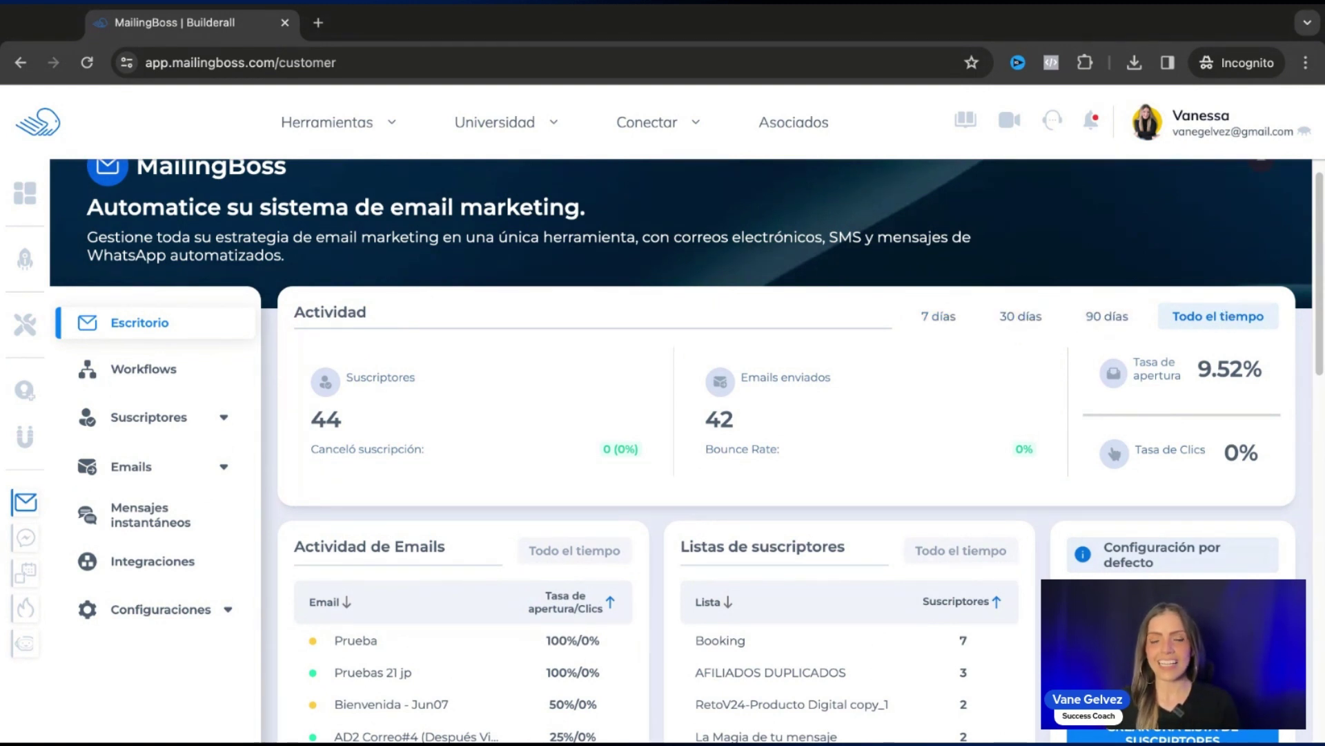
scroll(719, 389, down, 3)
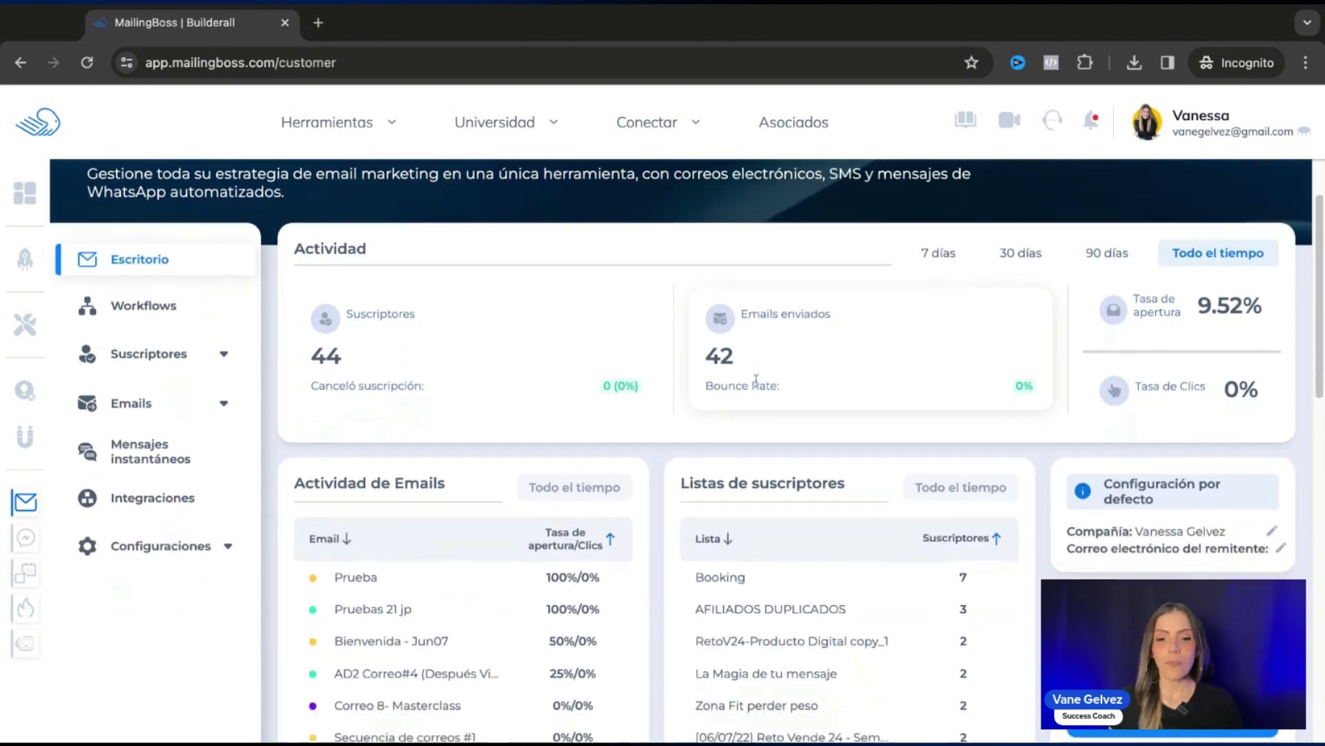
- Examine the dashboard's email activity, subscriber lists, default configuration and quick action sections
scroll(719, 389, down, 1)
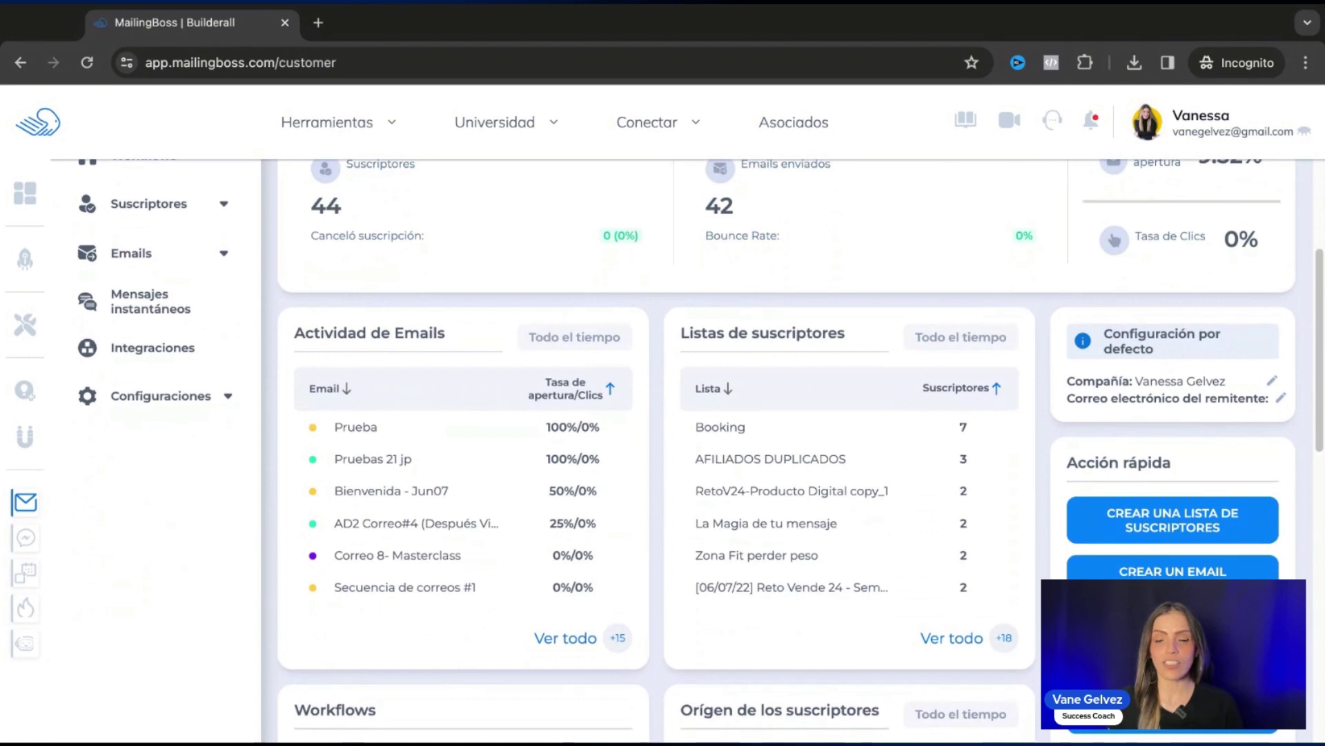
scroll(787, 448, down, 1)
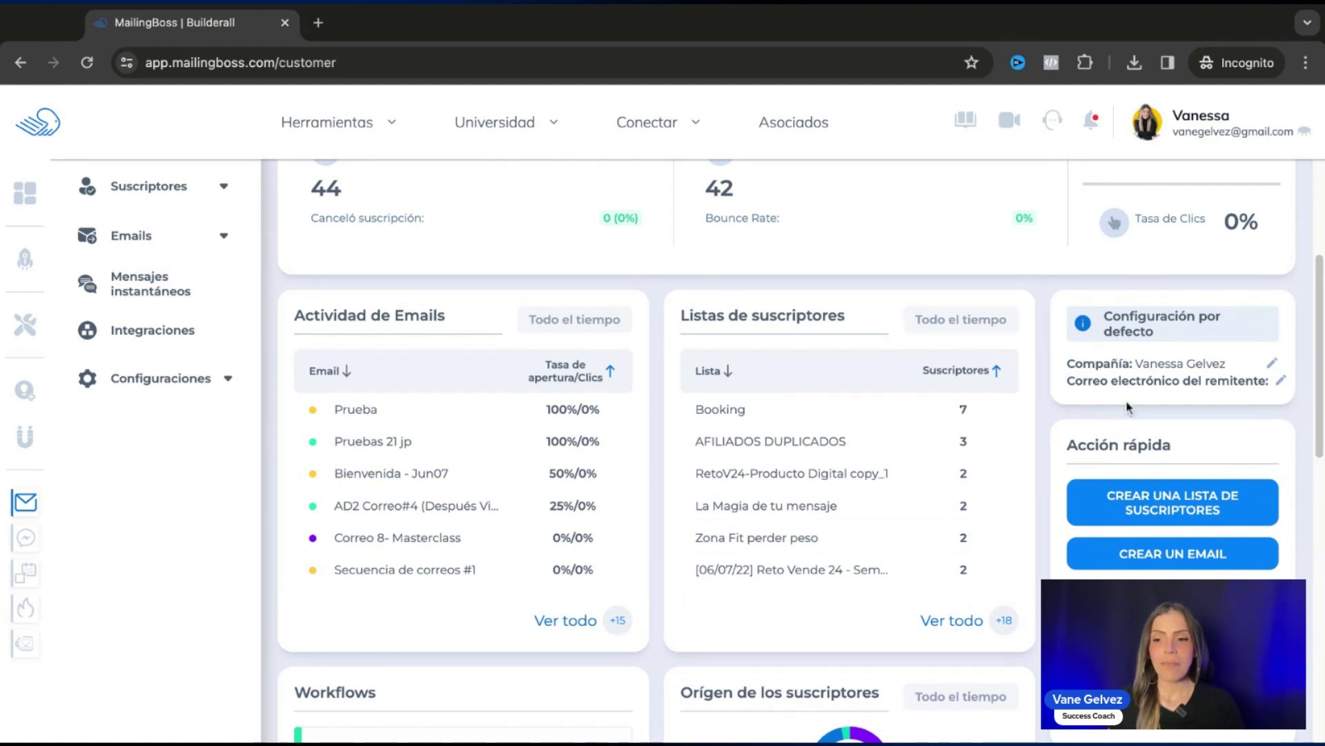
scroll(1127, 407, down, 1)
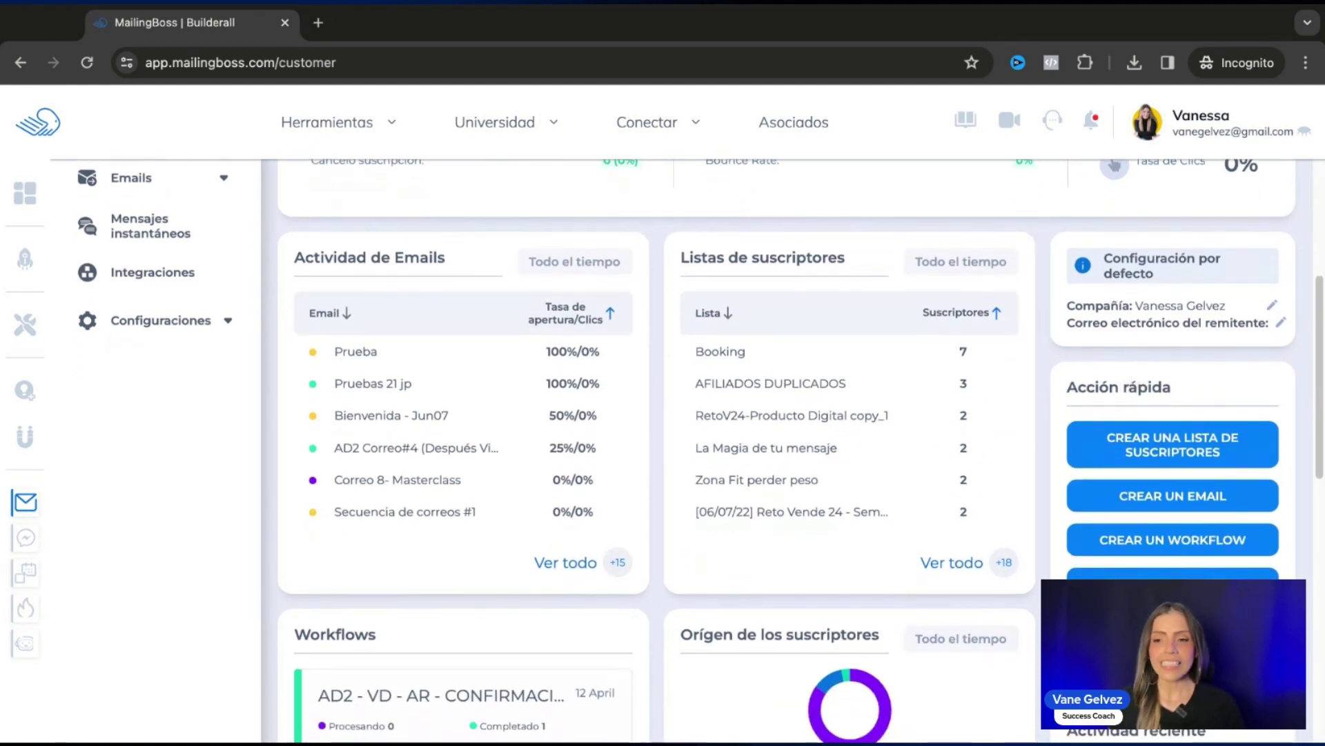
scroll(1191, 449, down, 1)
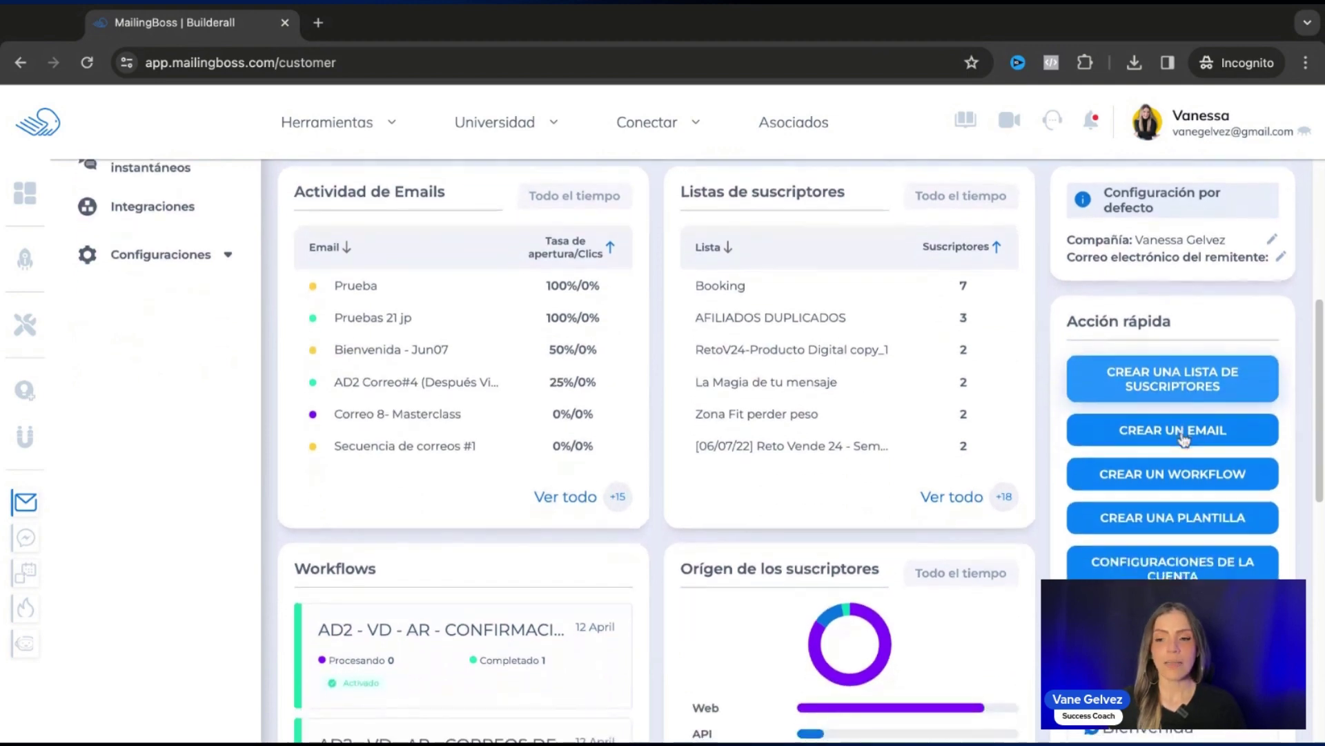
scroll(1182, 404, down, 1)
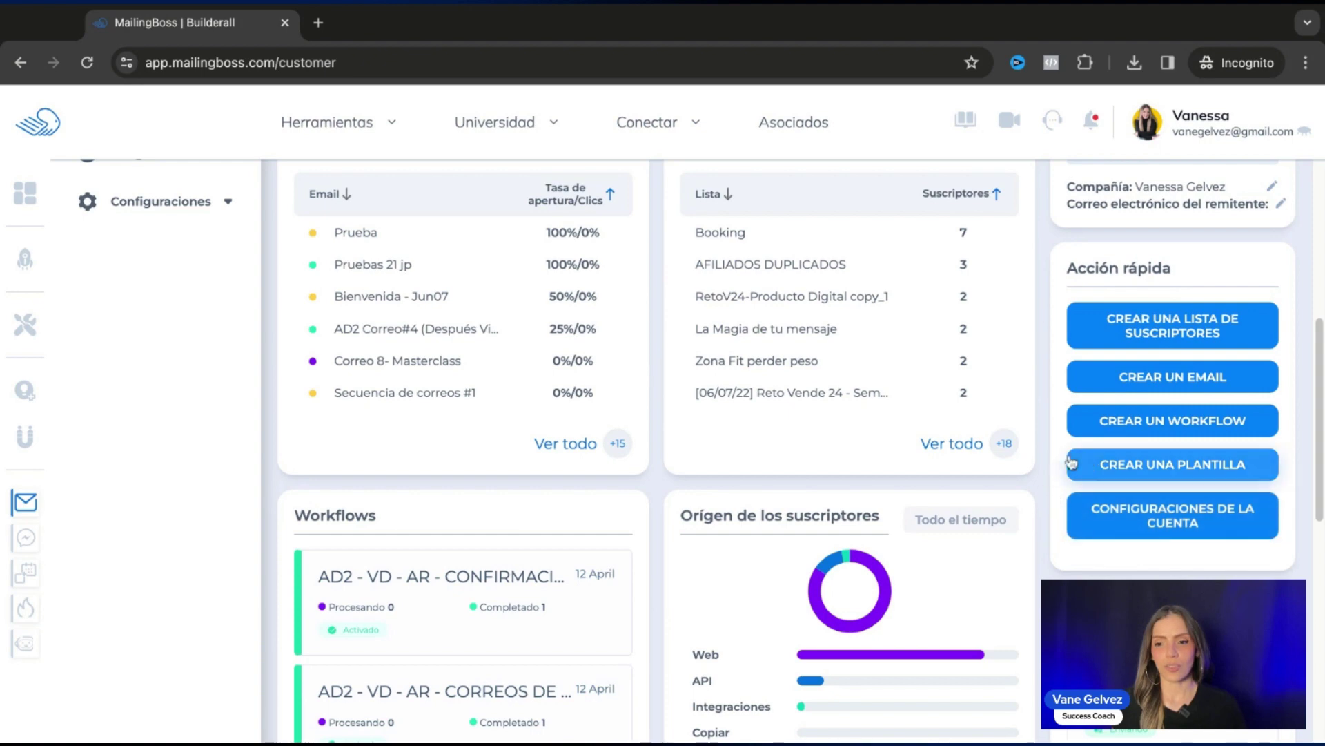
- Examine the dashboard's workflows, subscriber origin, recent activity and TAGs sections
scroll(1054, 472, down, 4)
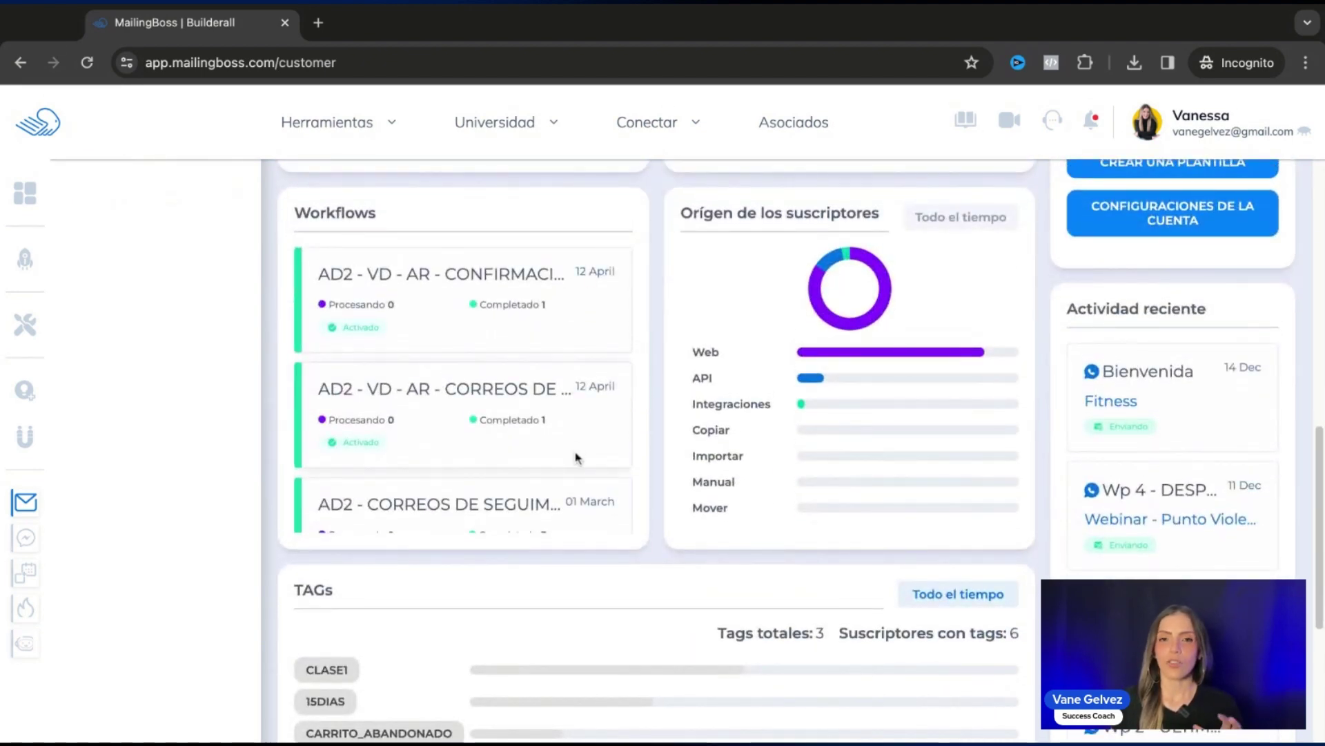
scroll(600, 334, down, 2)
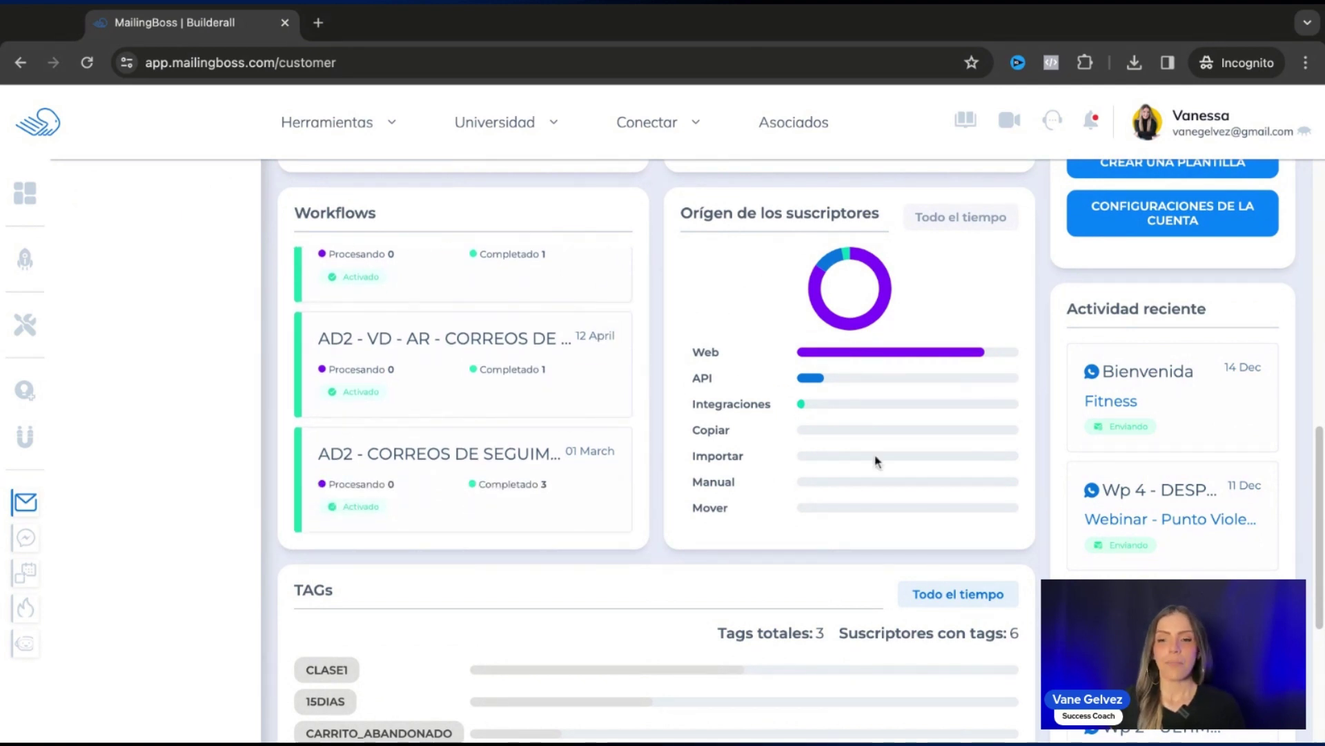
mouse_move(852, 333)
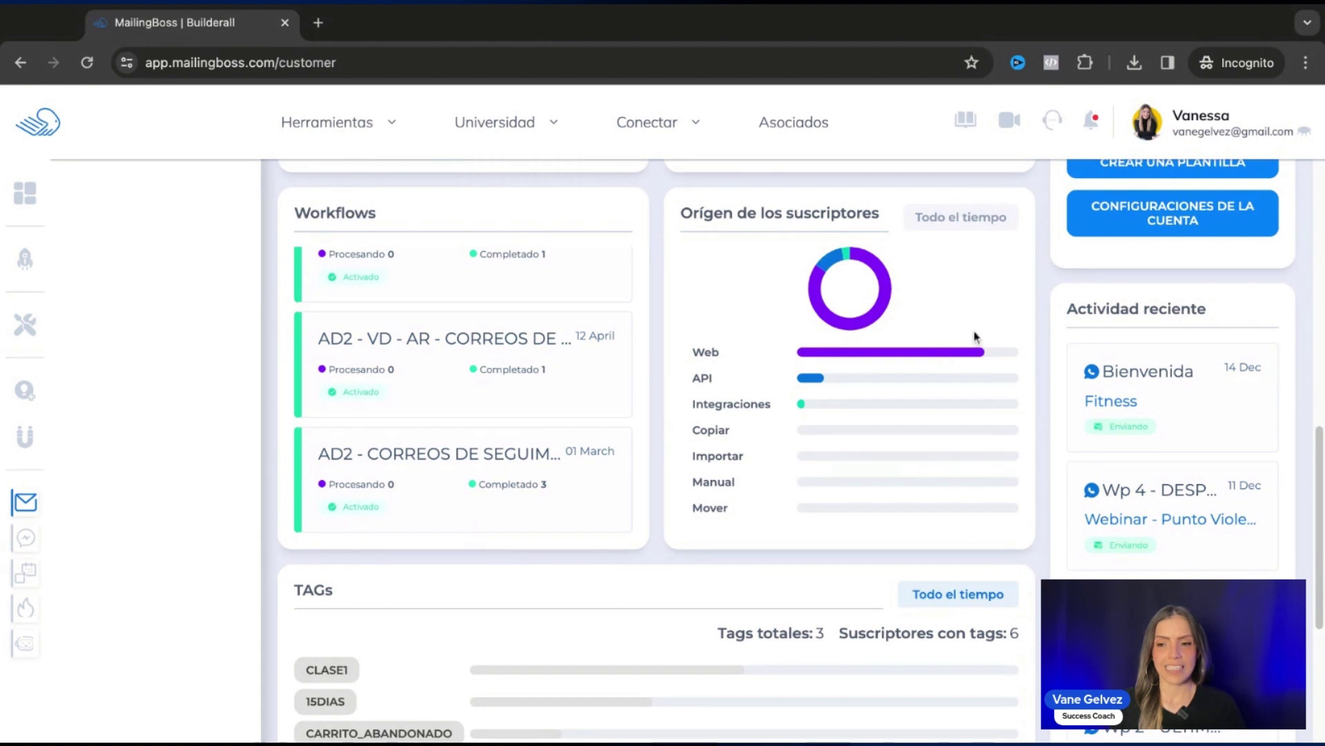
scroll(976, 336, down, 3)
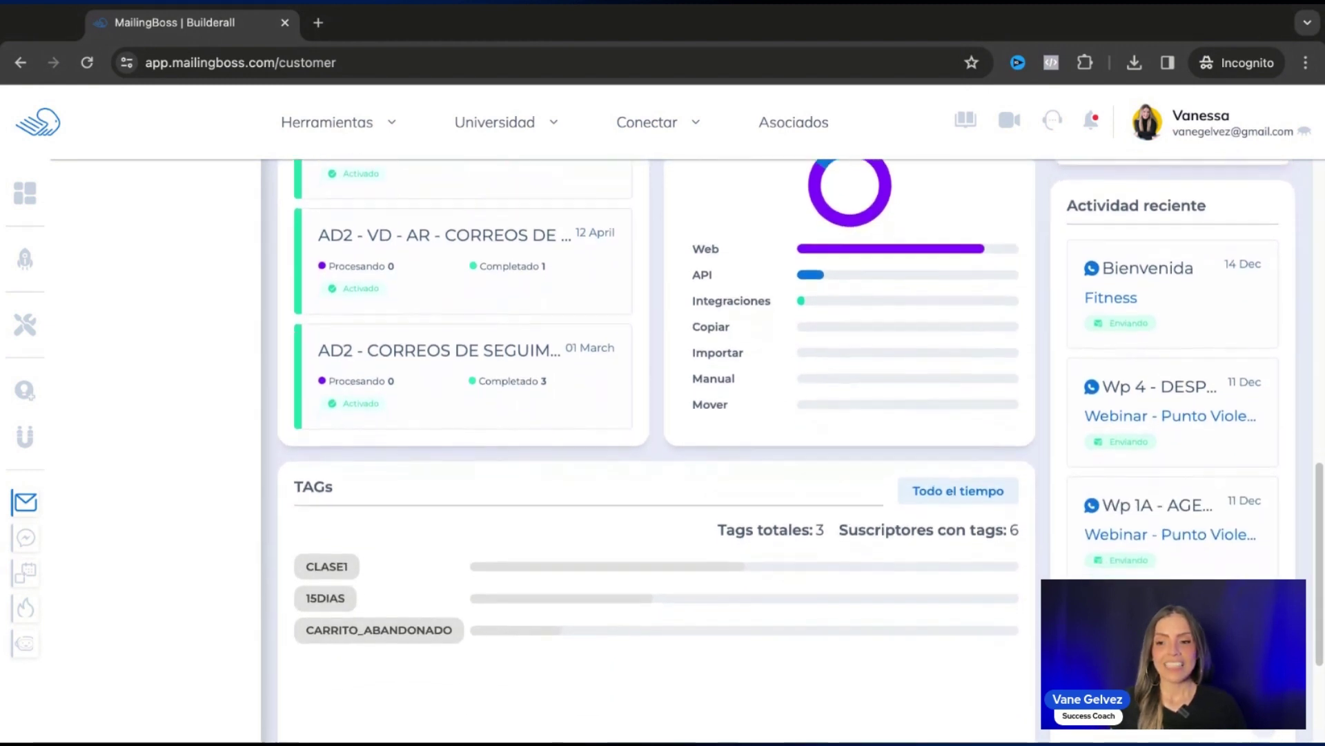
scroll(1157, 459, down, 1)
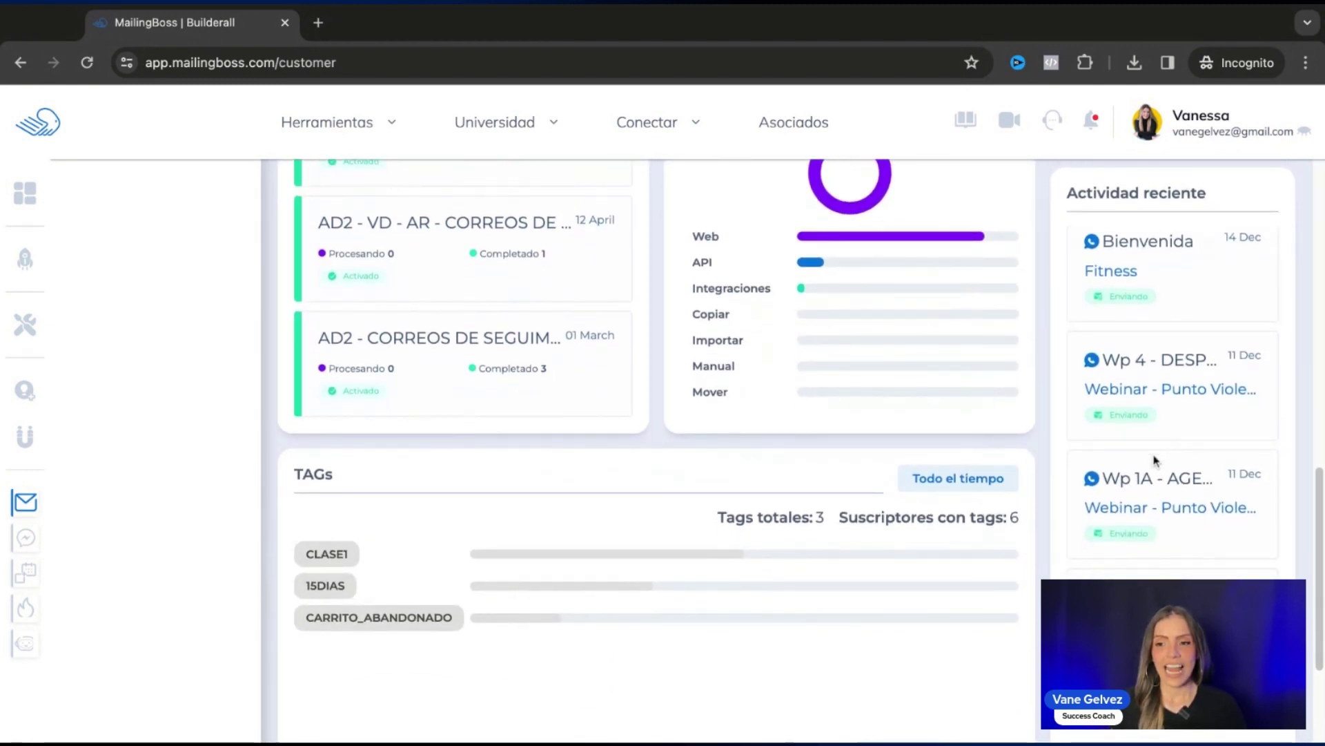
scroll(1156, 459, down, 2)
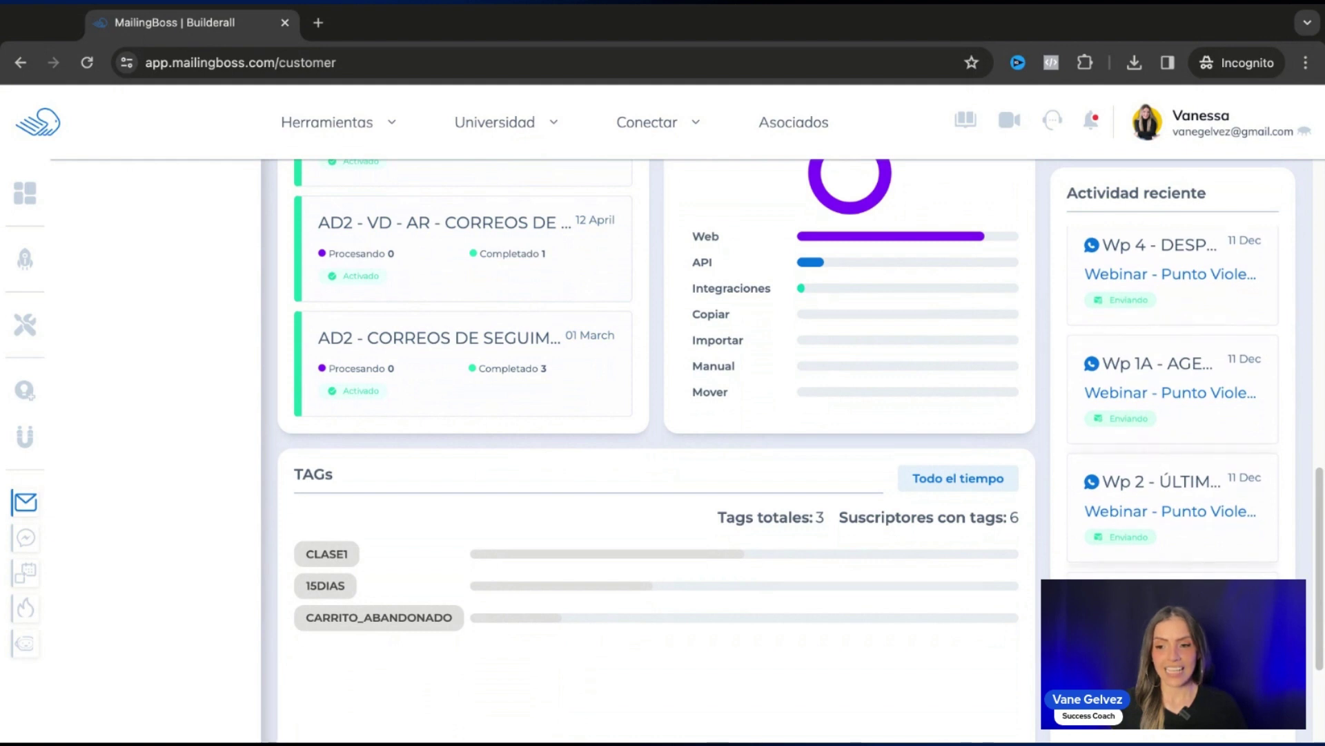
scroll(494, 500, down, 3)
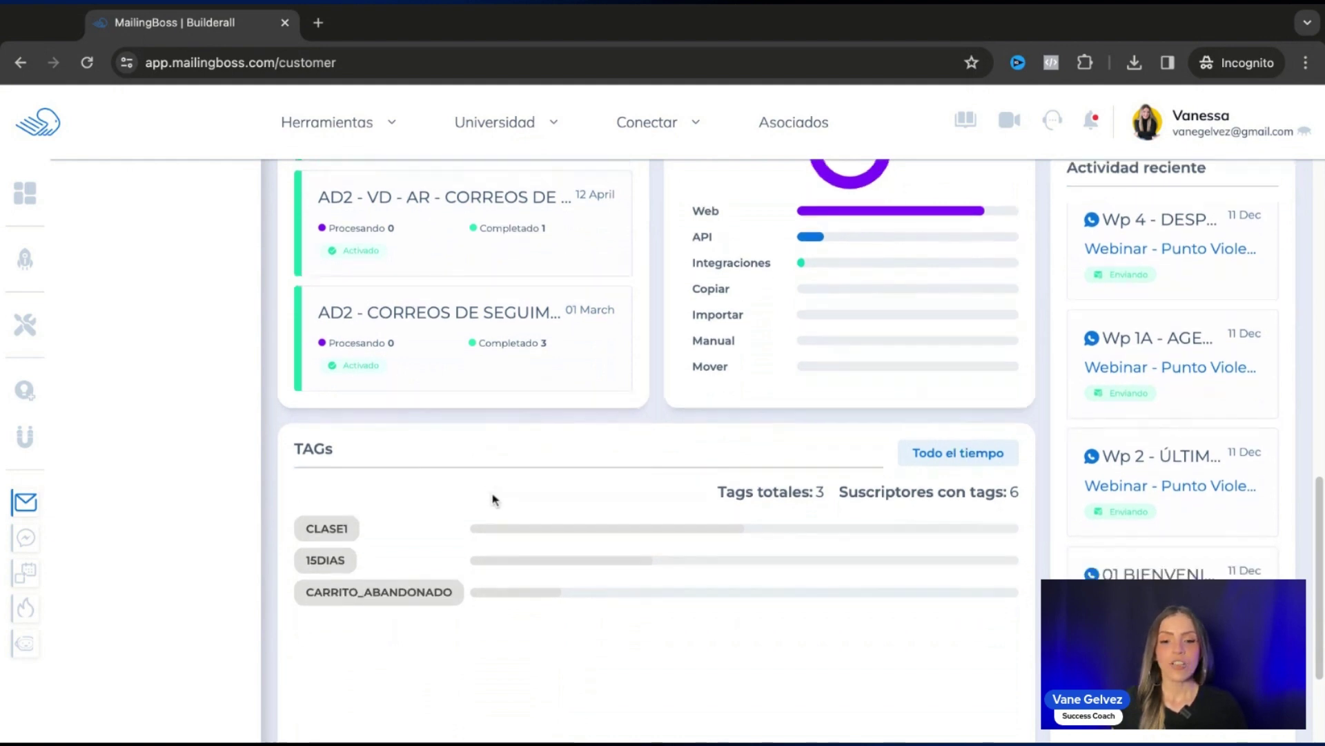
scroll(494, 500, down, 2)
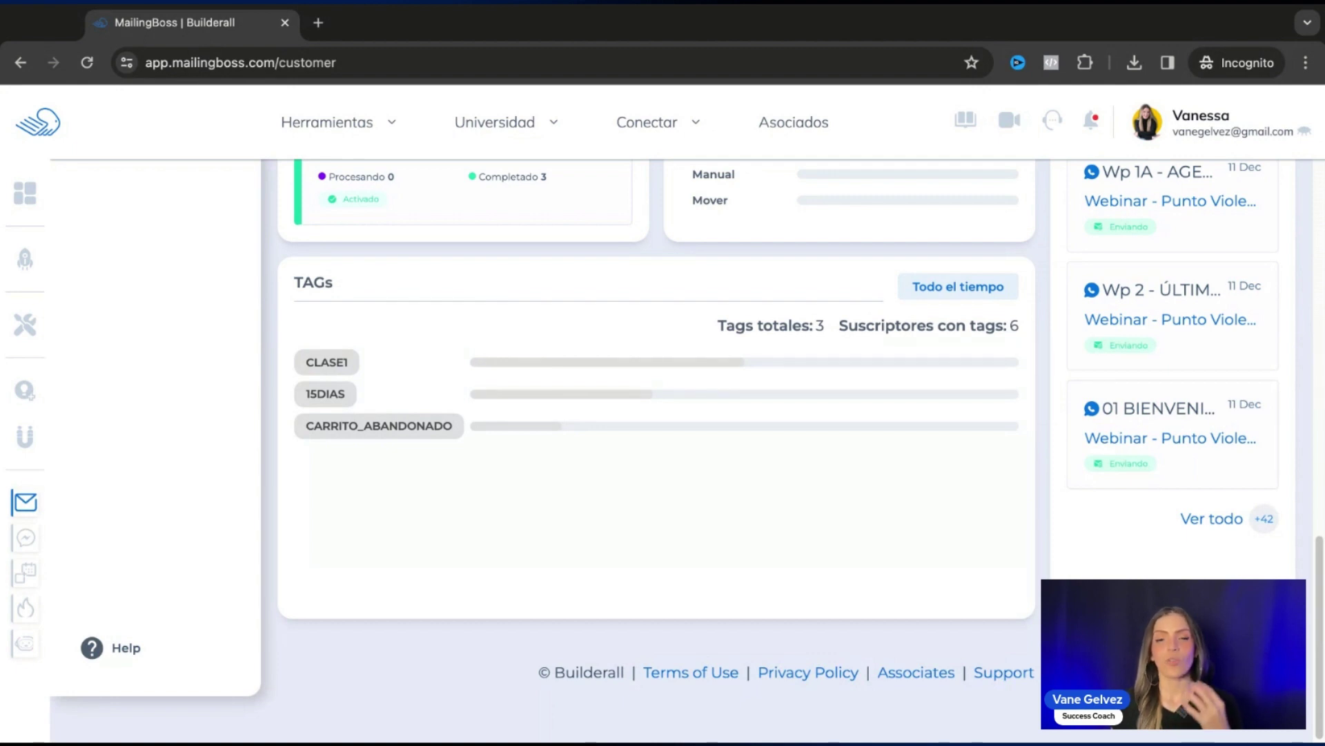
- Open the Workflows page and look over its filter, sorting options and existing workflow cards
scroll(656, 449, up, 4)
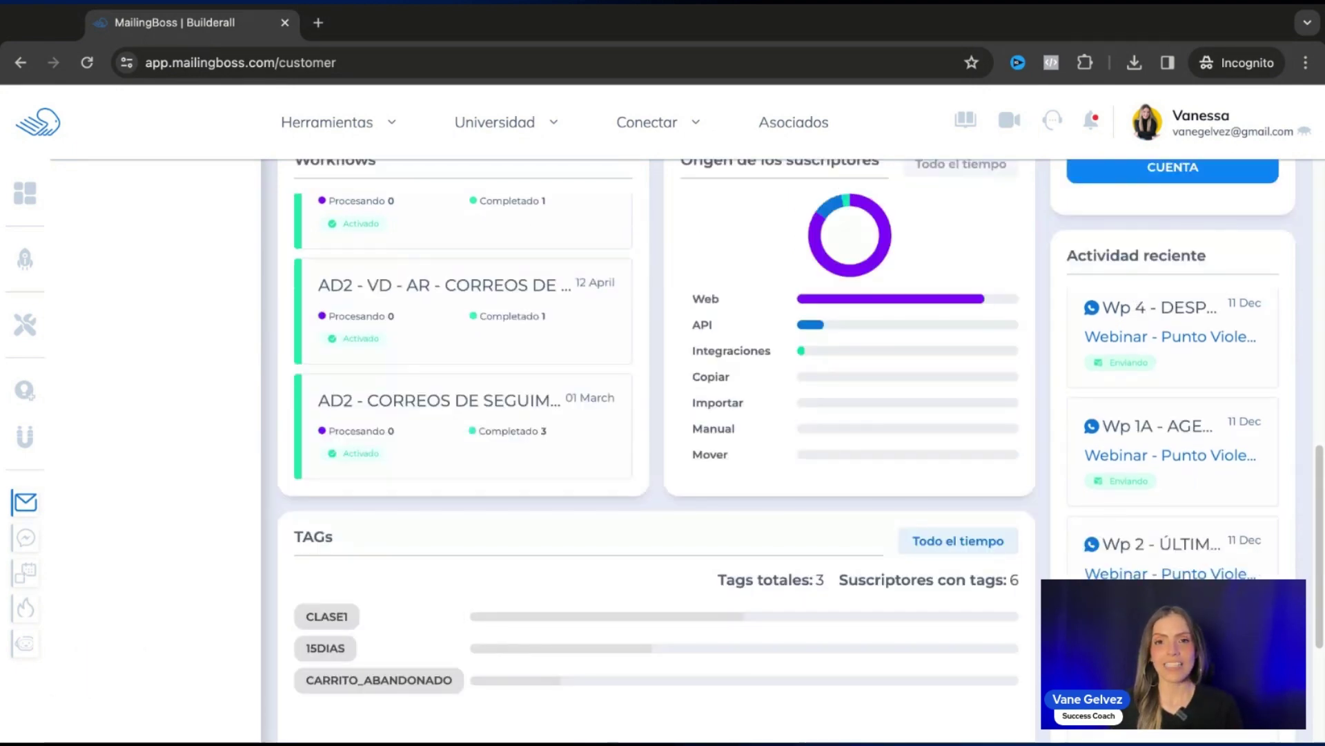
scroll(411, 393, up, 1)
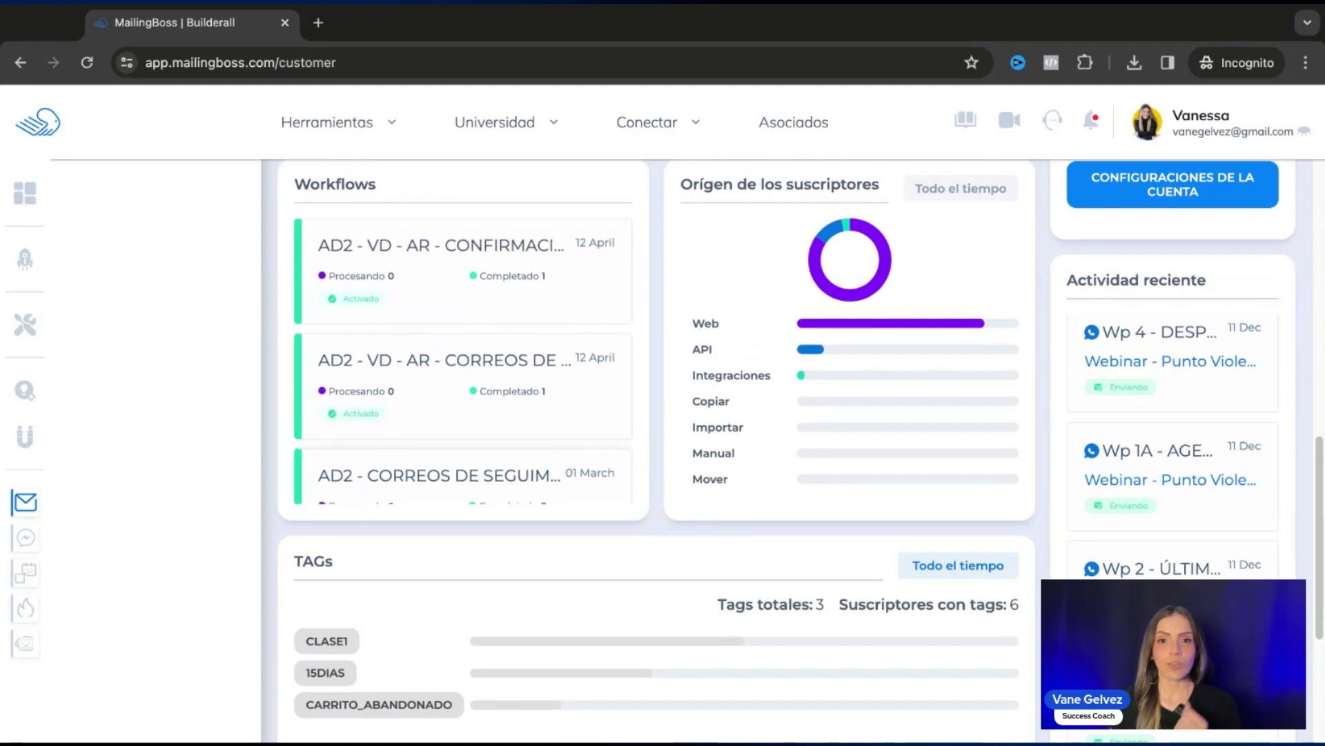
scroll(252, 363, up, 10)
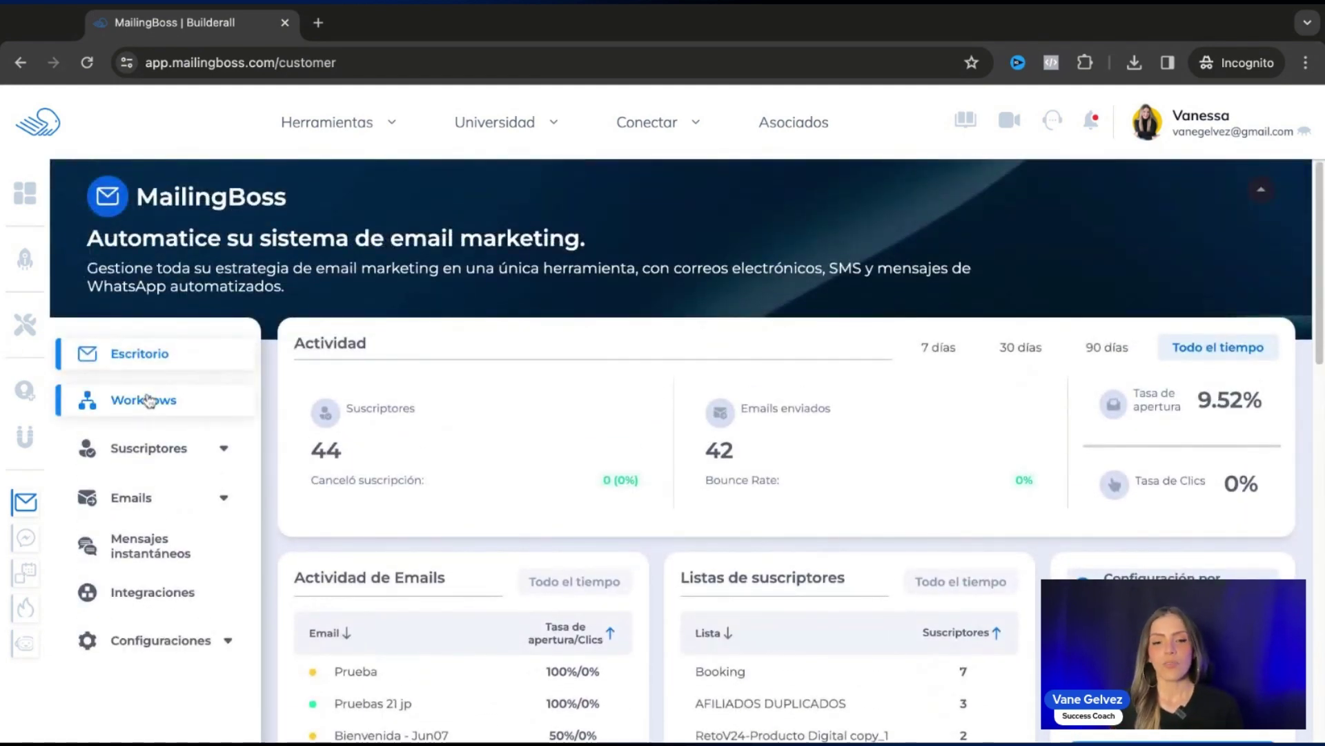
click(148, 400)
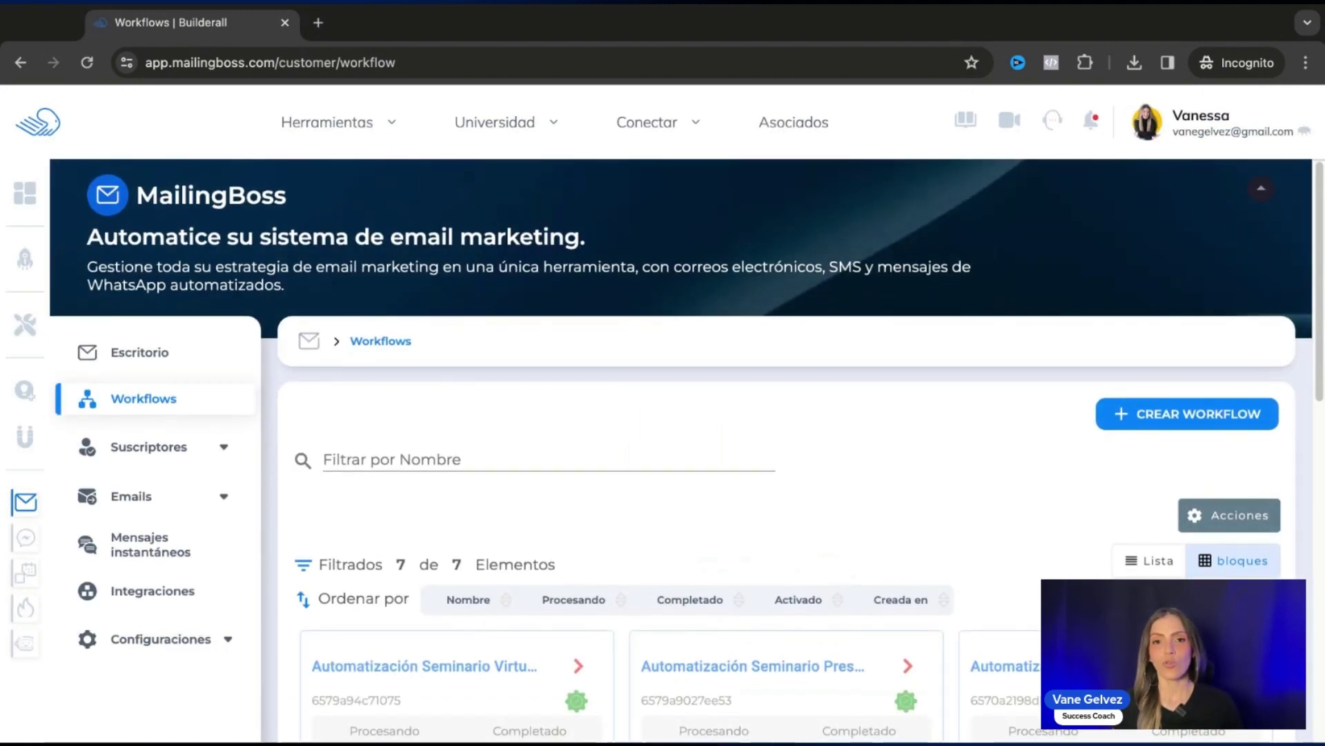
scroll(680, 450, down, 1)
scroll(793, 448, down, 1)
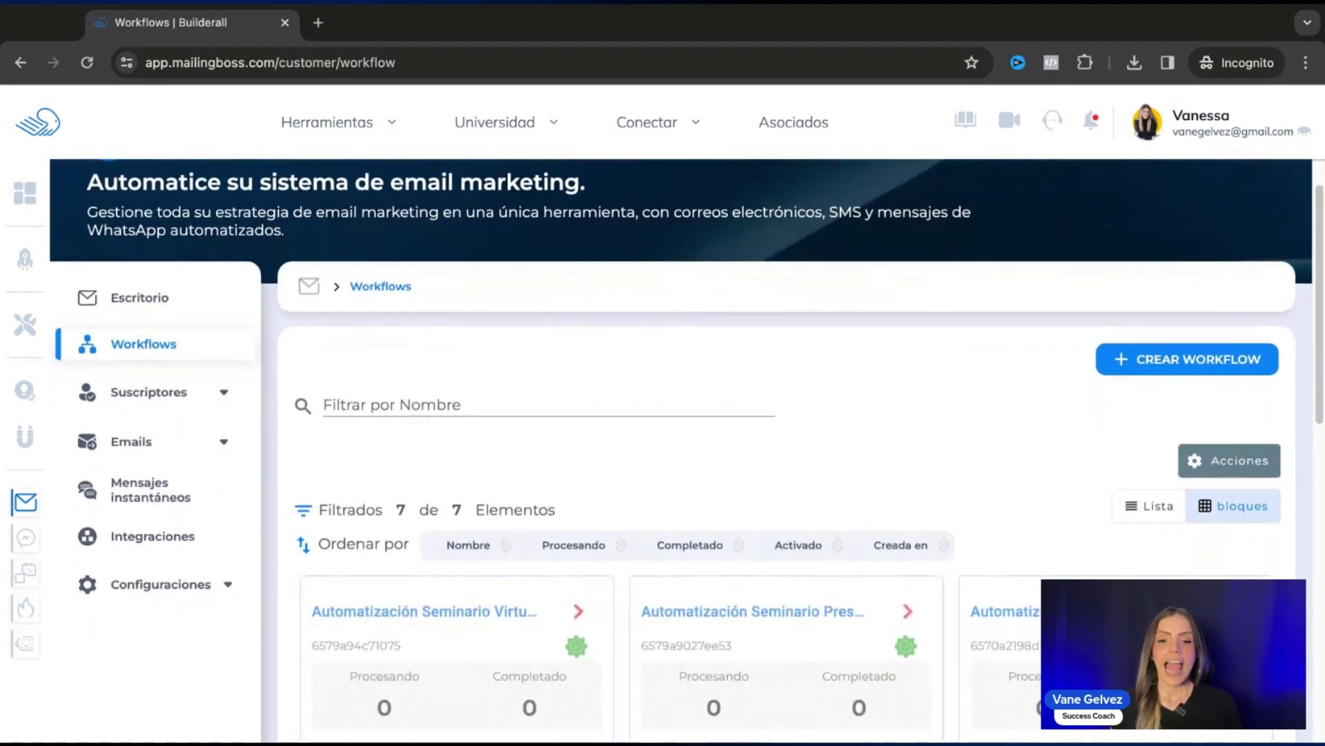
scroll(794, 449, down, 1)
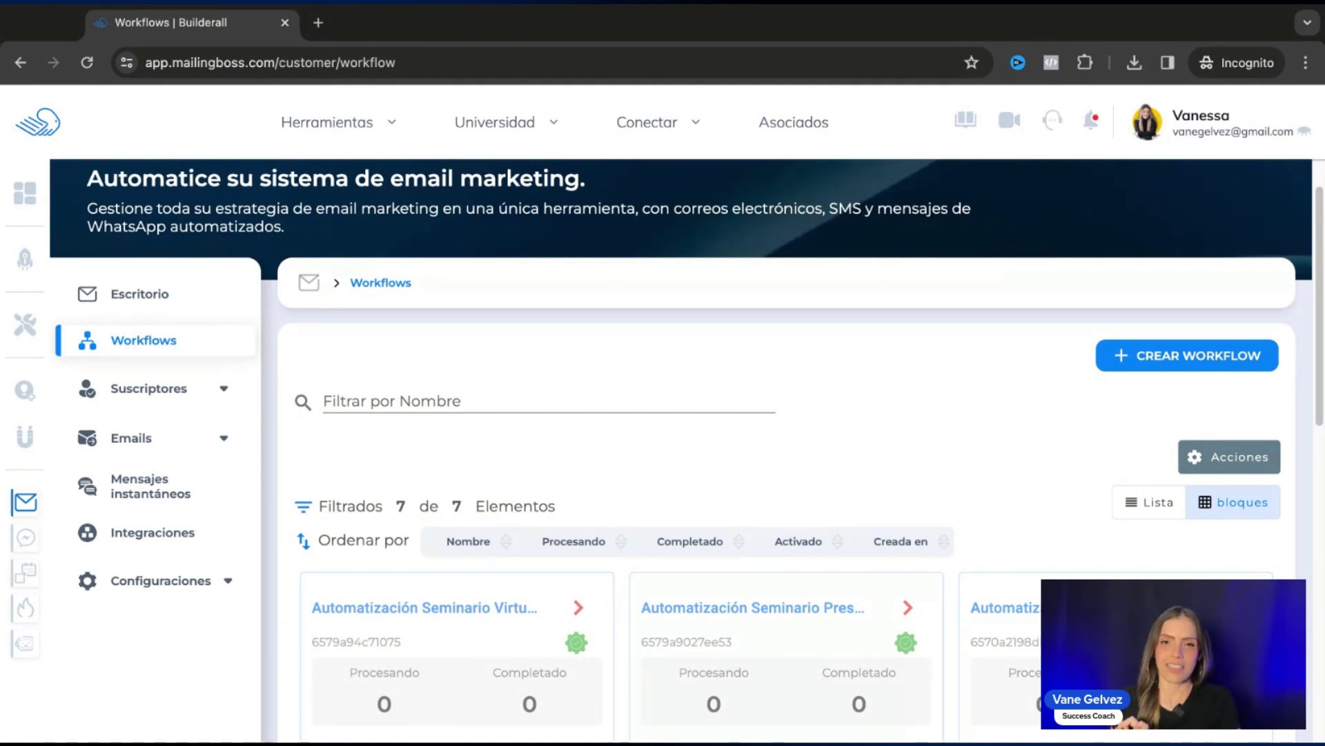
scroll(649, 390, down, 3)
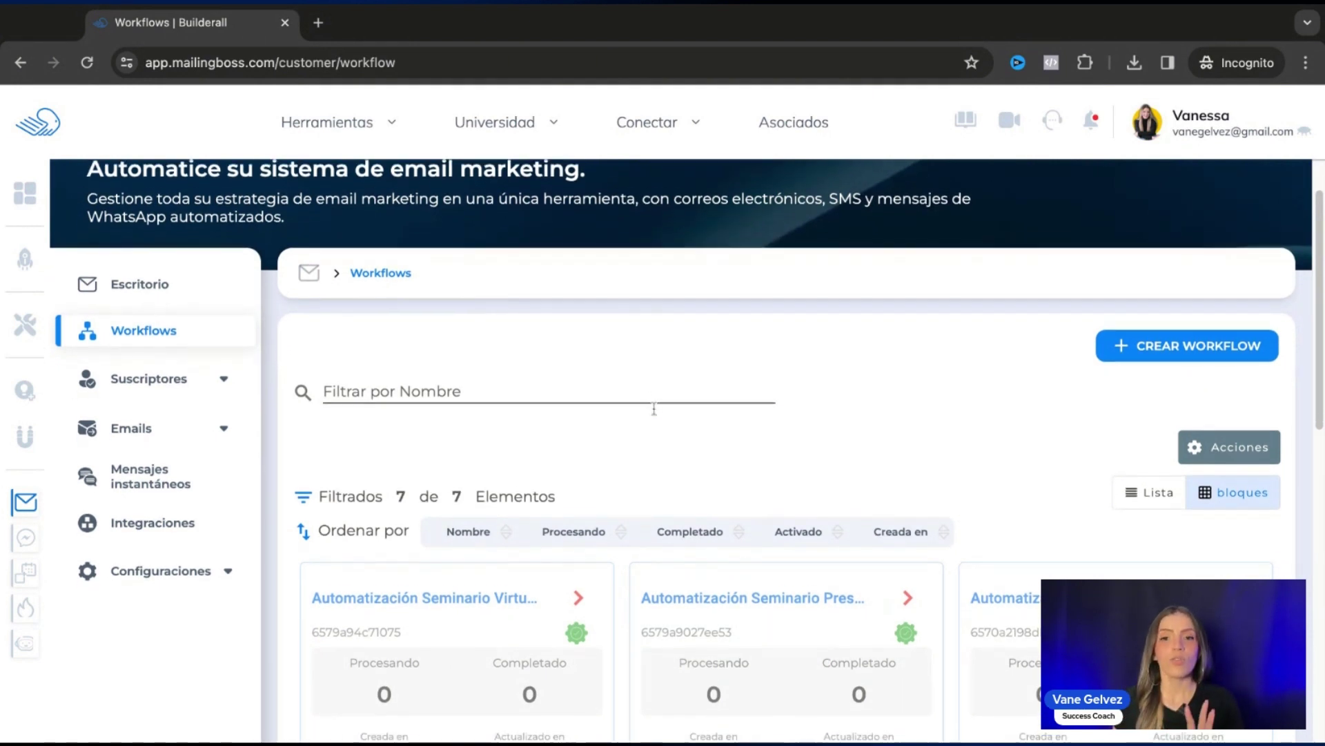
scroll(654, 408, down, 1)
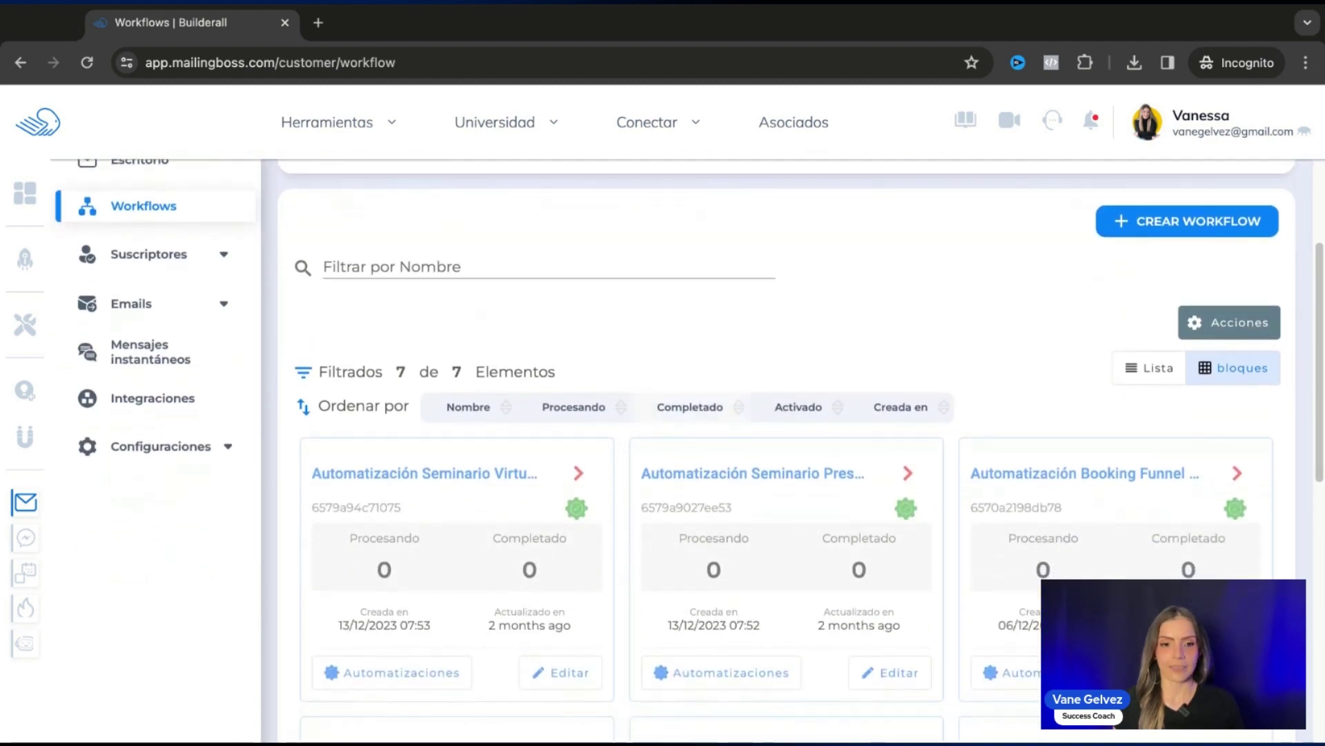
scroll(439, 288, up, 1)
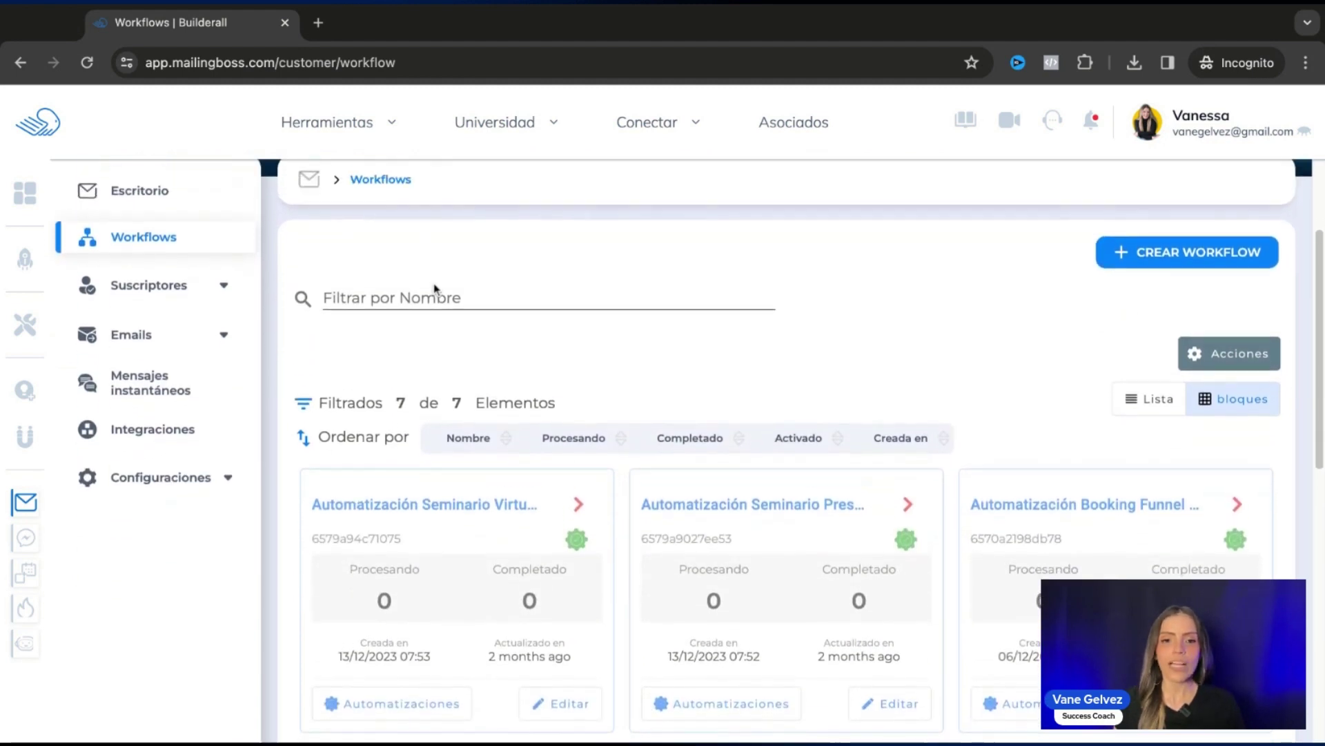
- View the subscriber lists page, and browse the complete list under Todos los suscriptores
click(148, 289)
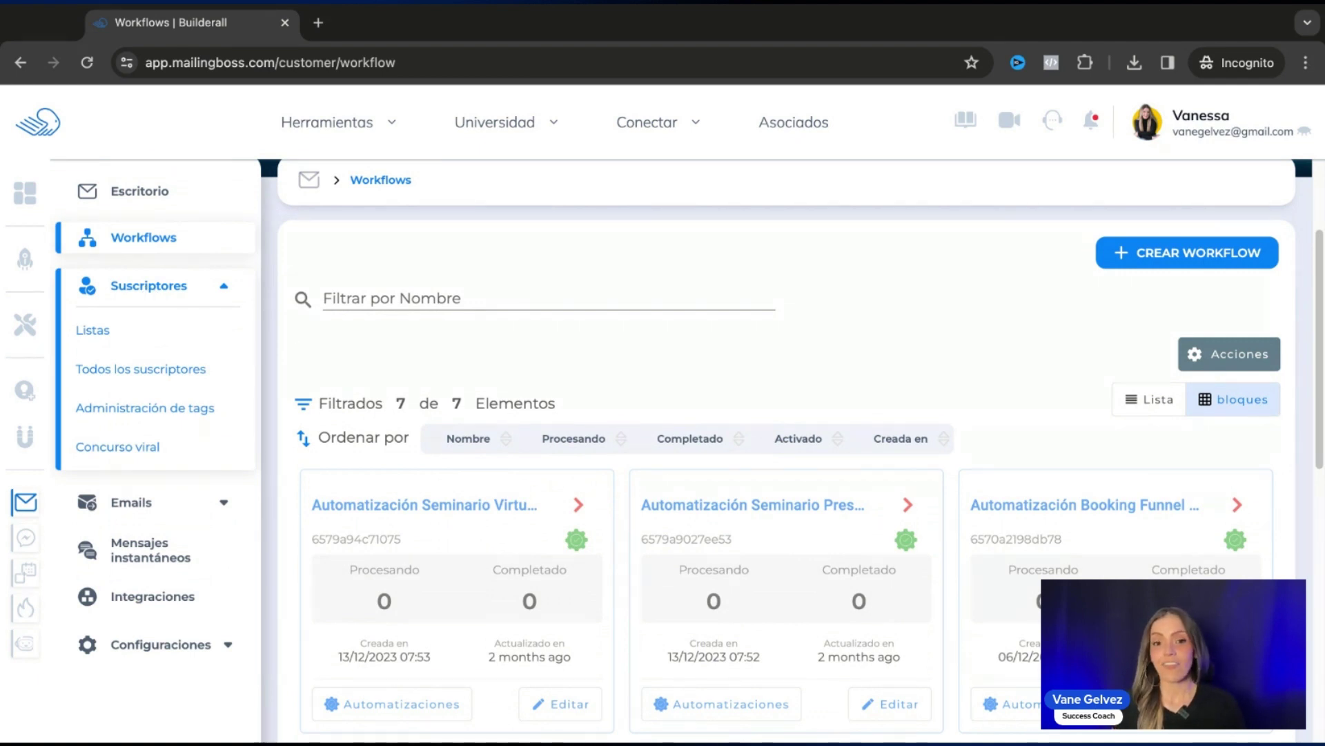
click(110, 333)
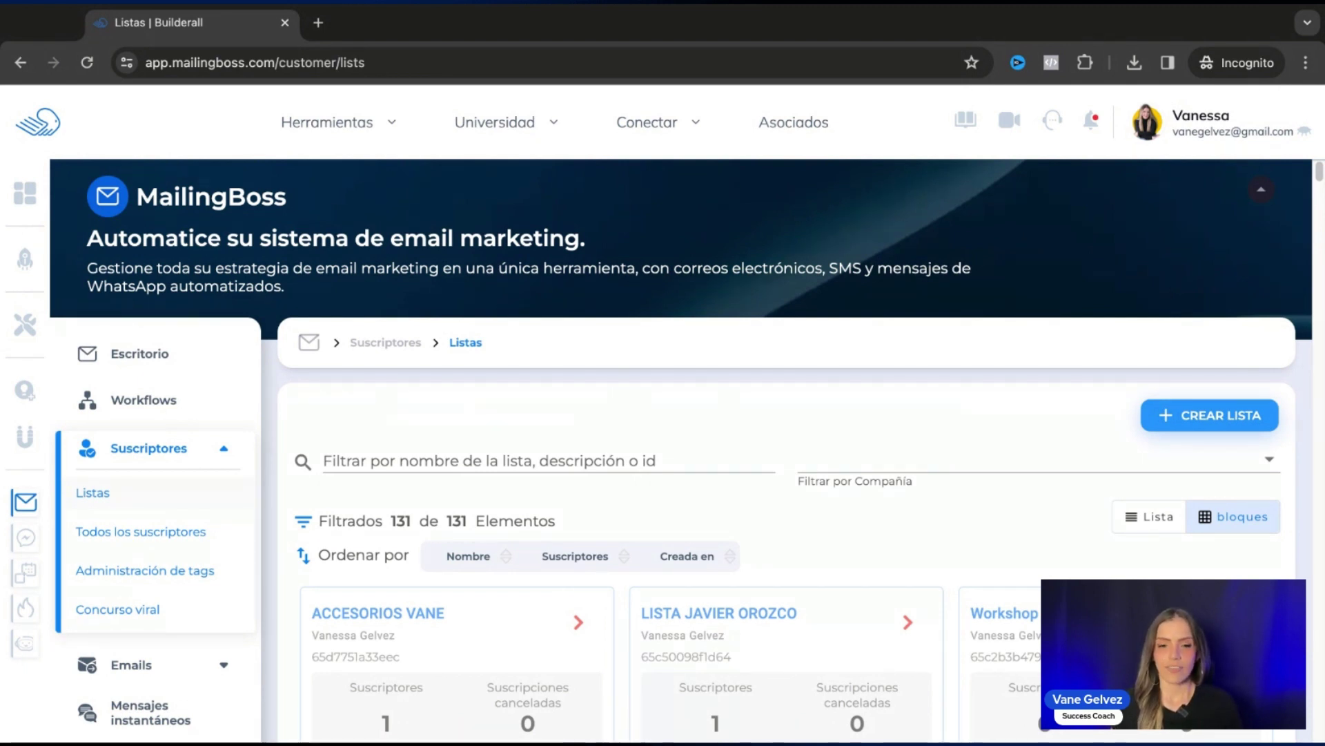
click(148, 541)
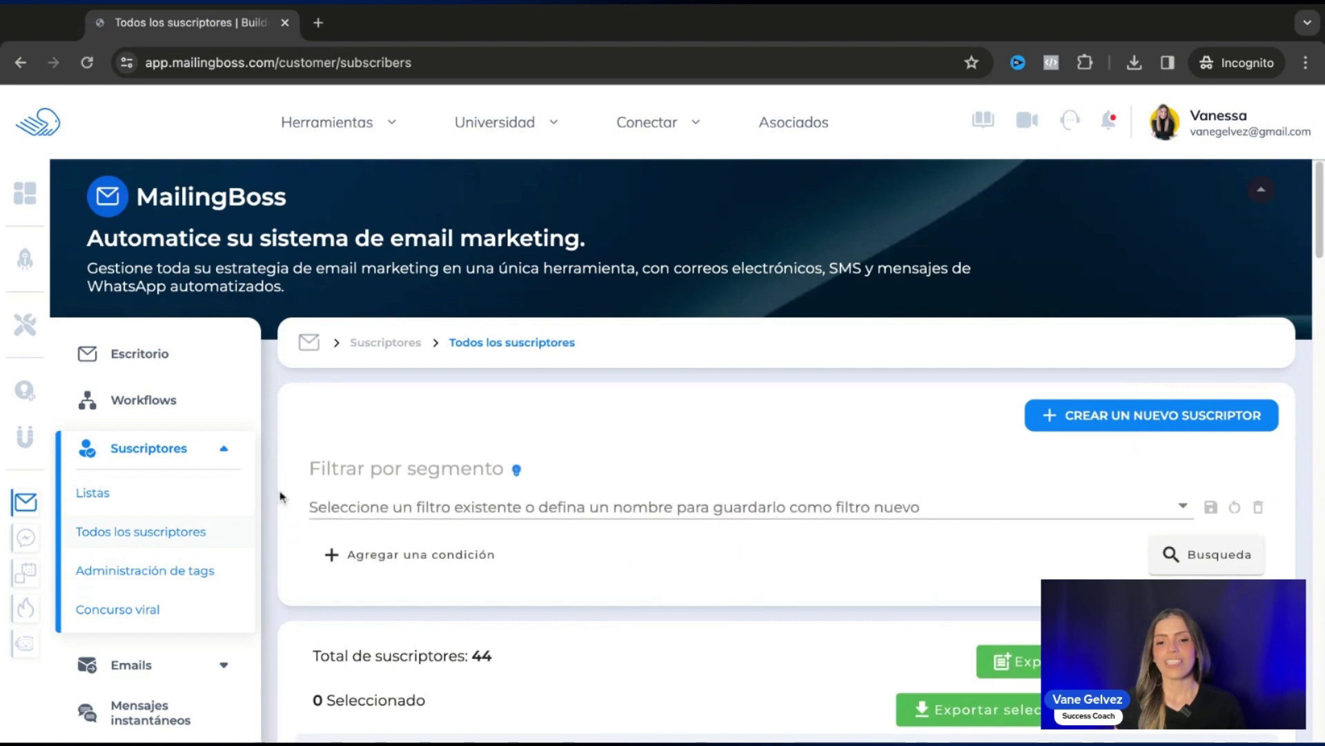
scroll(280, 496, down, 3)
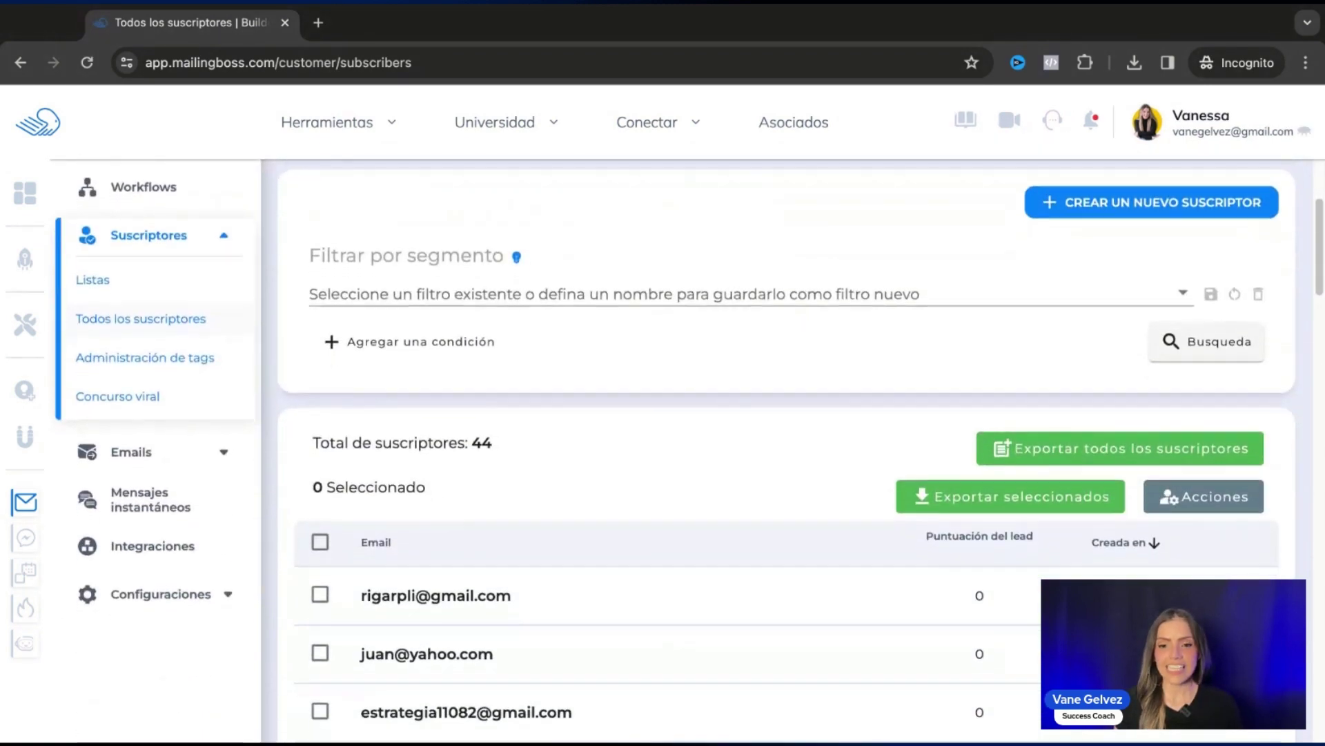
scroll(349, 628, down, 8)
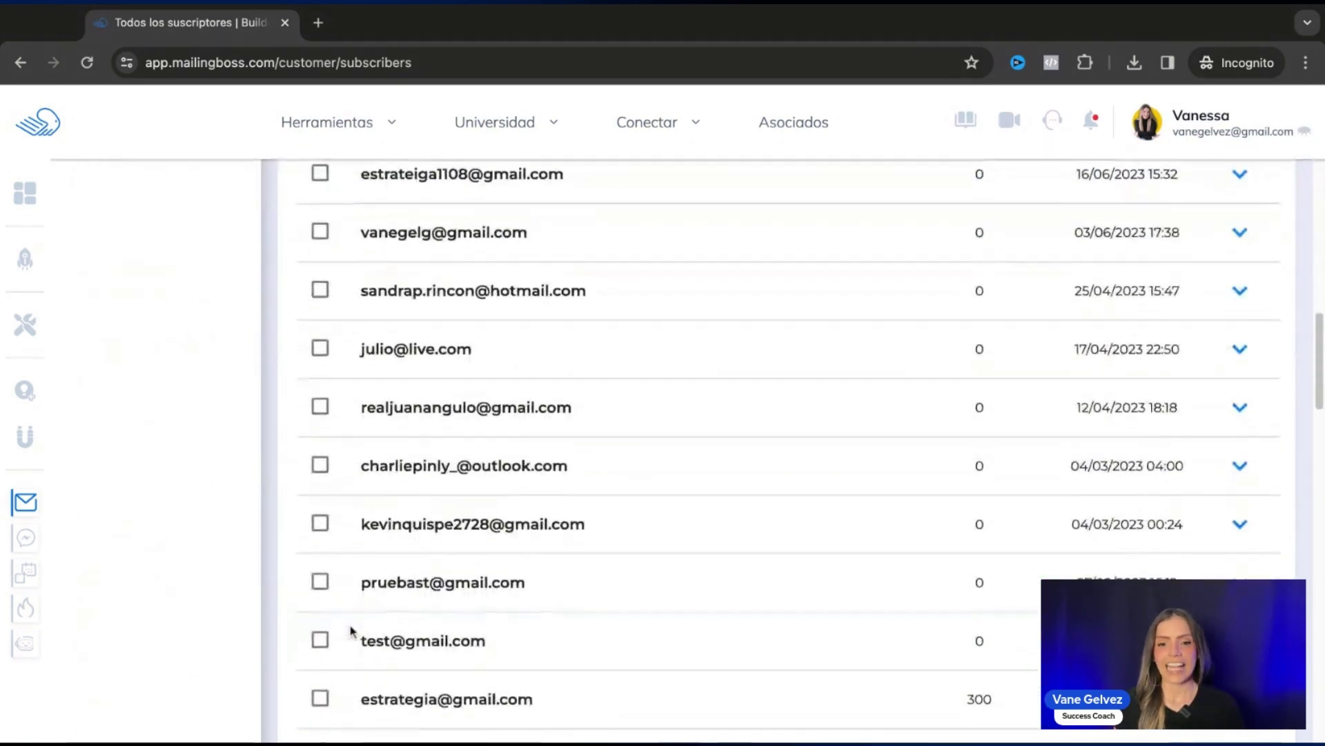
scroll(350, 630, up, 10)
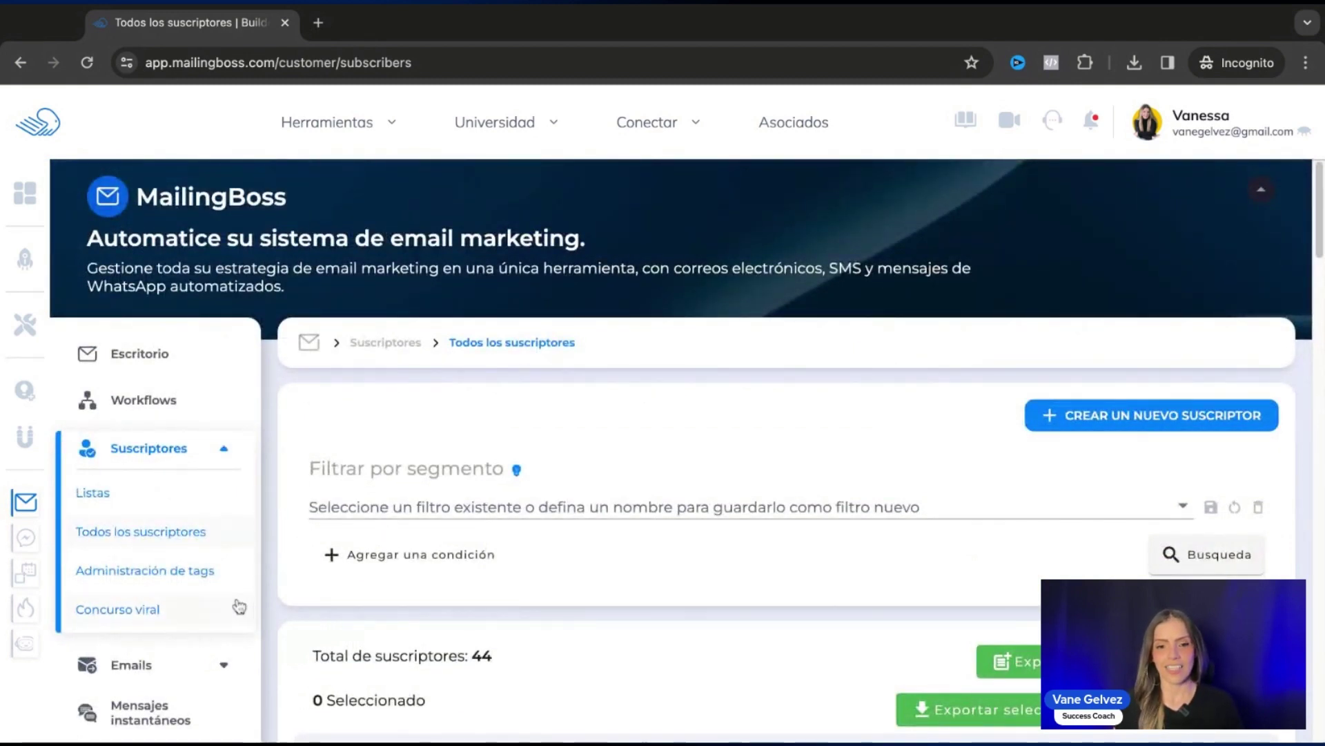
scroll(249, 579, down, 1)
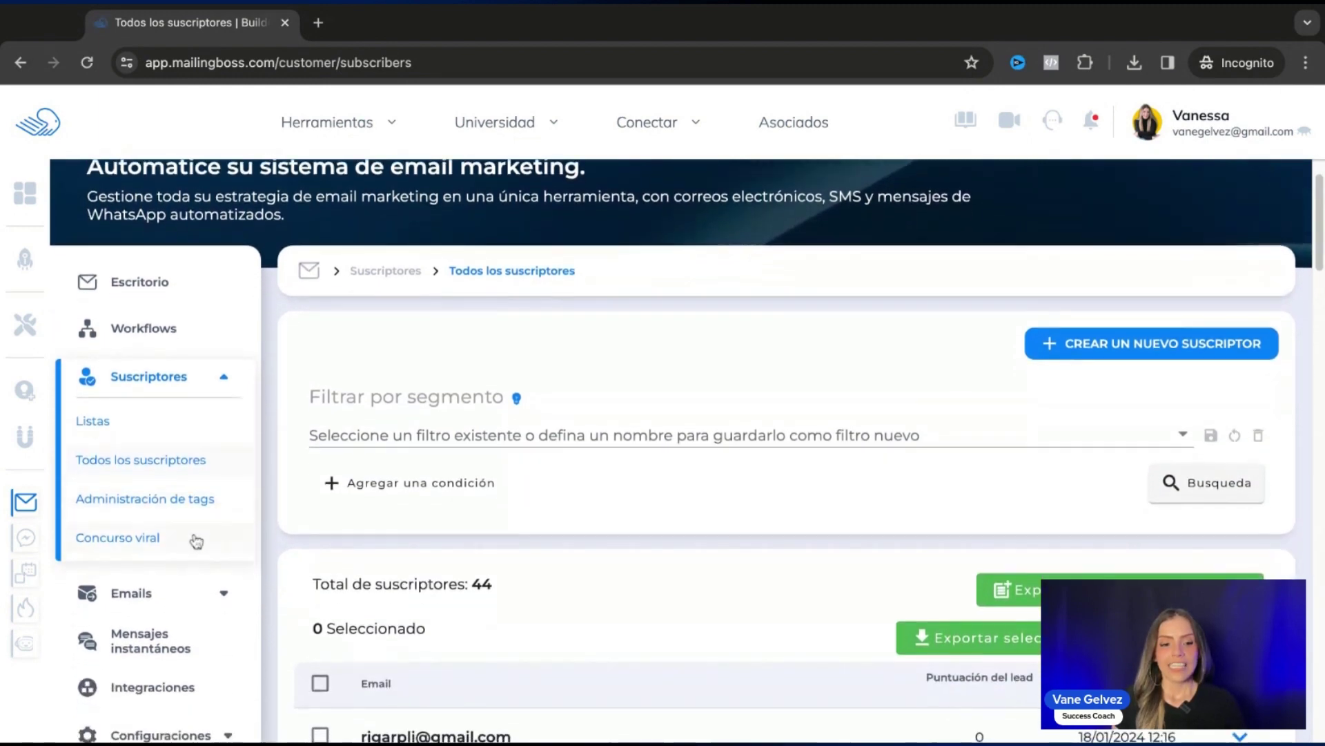
- Open the Administración de tags page and examine the subscribers-per-tag chart and the tag table
click(195, 509)
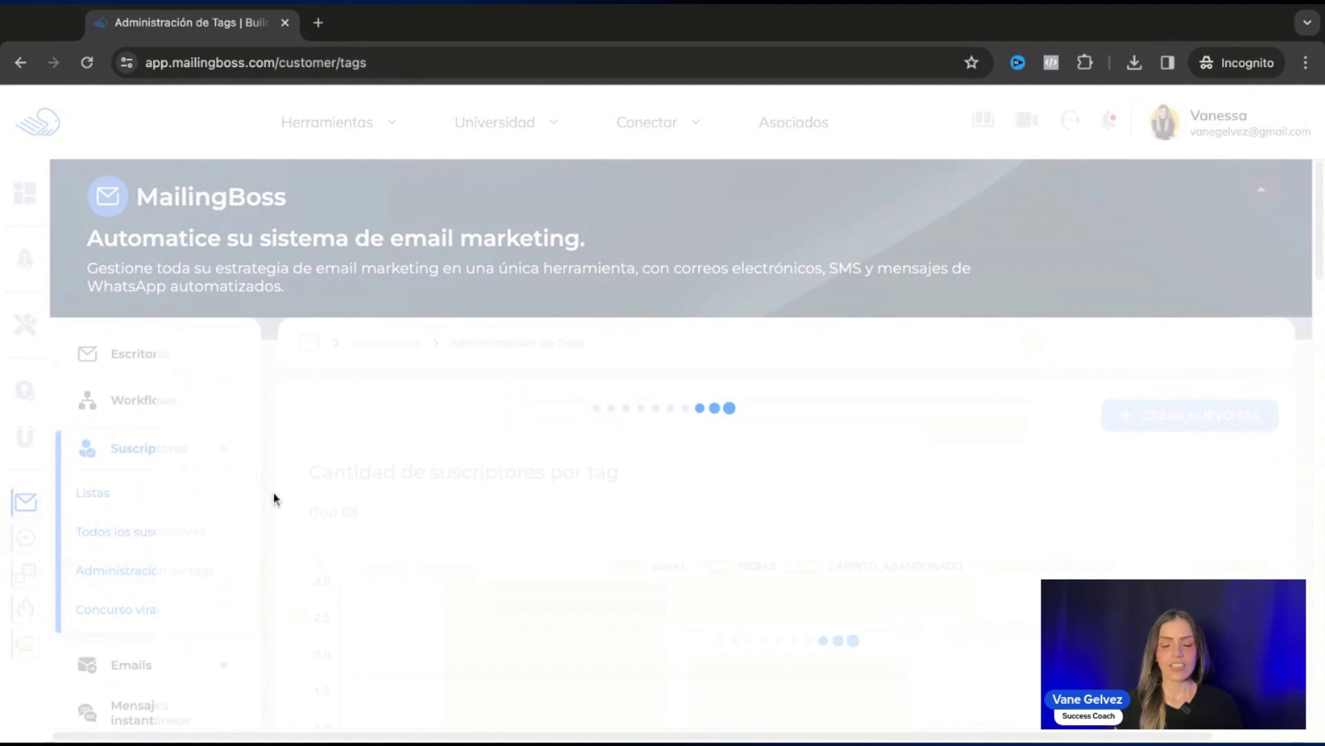
scroll(273, 492, down, 6)
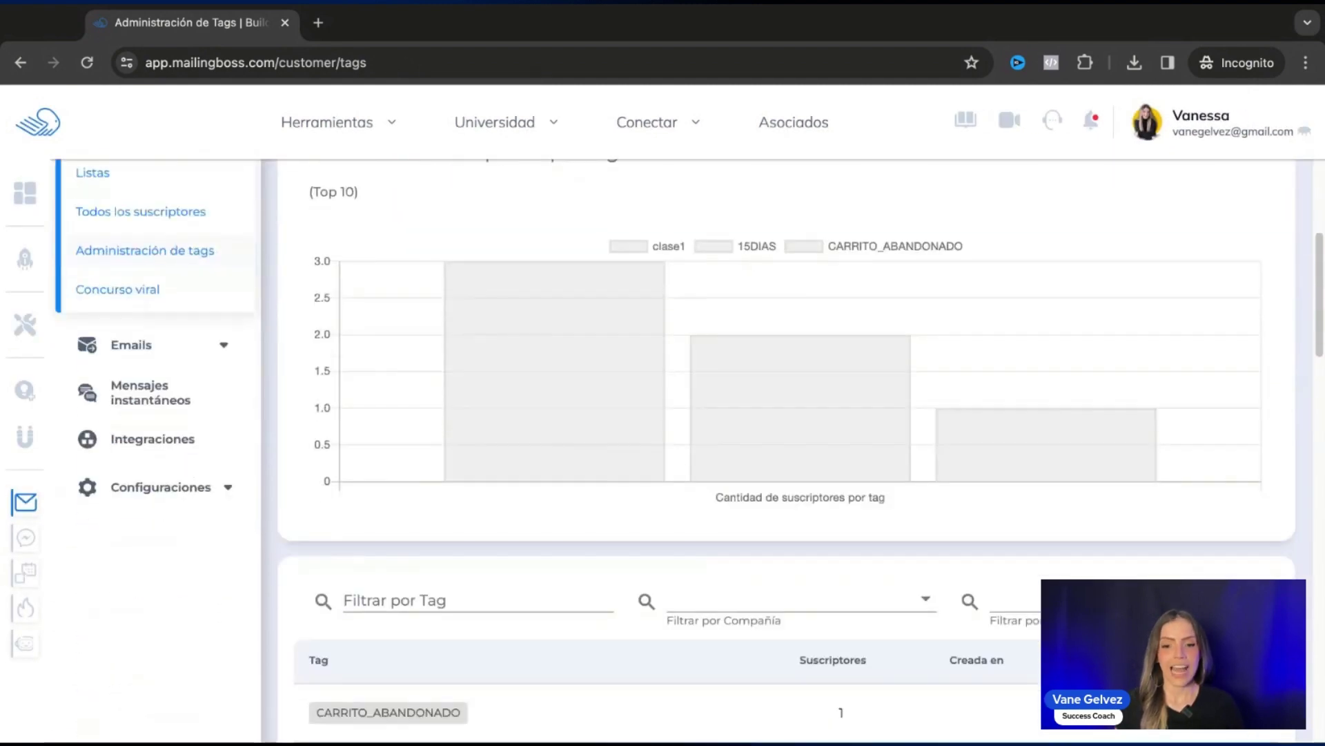
scroll(787, 448, down, 3)
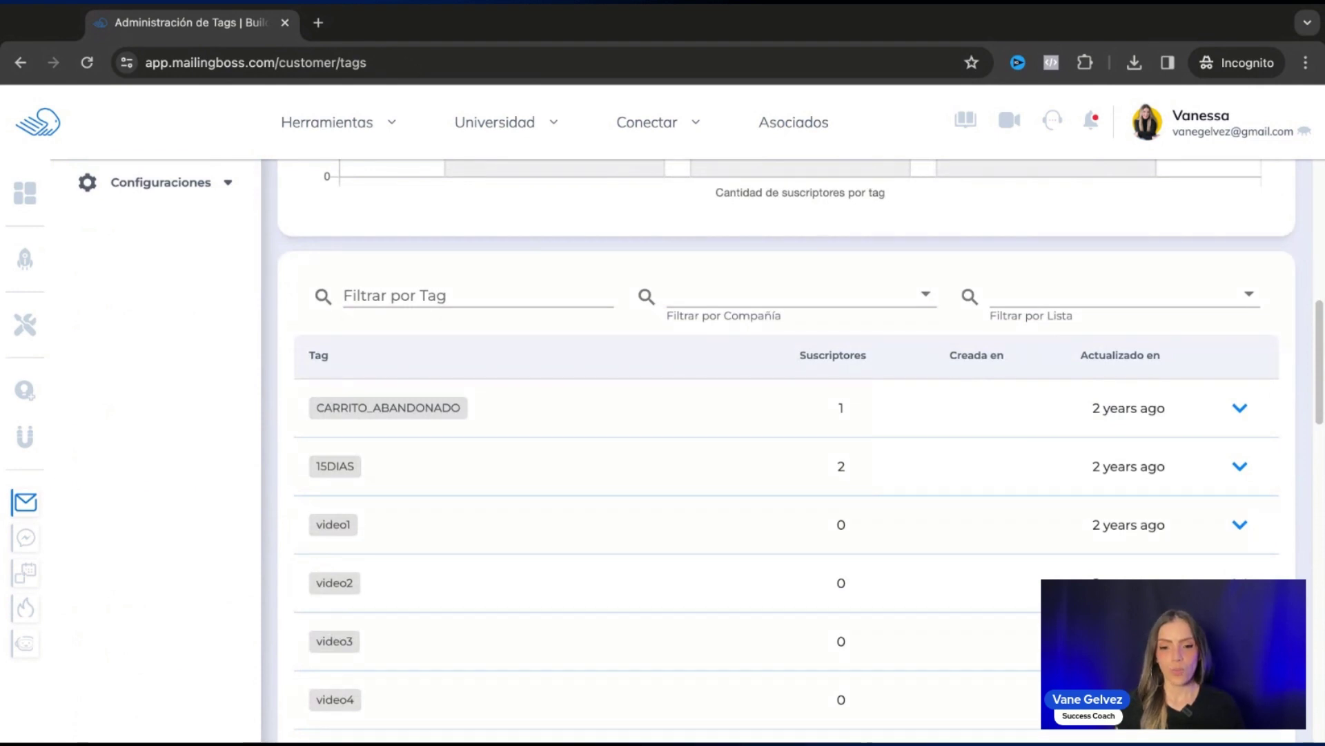
scroll(700, 450, up, 4)
scroll(787, 449, up, 3)
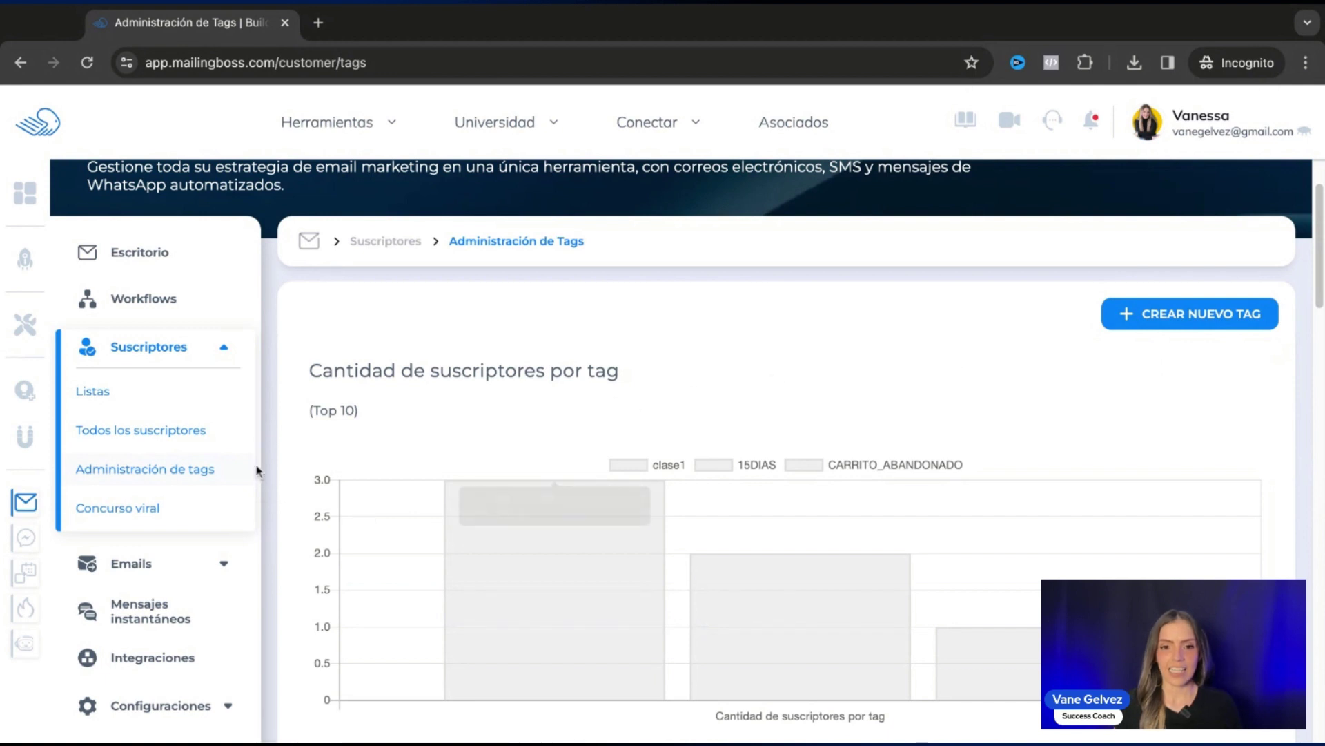
- View the Concurso viral page, look over the contest creation form and its available lists, and close the form without saving
scroll(262, 452, down, 1)
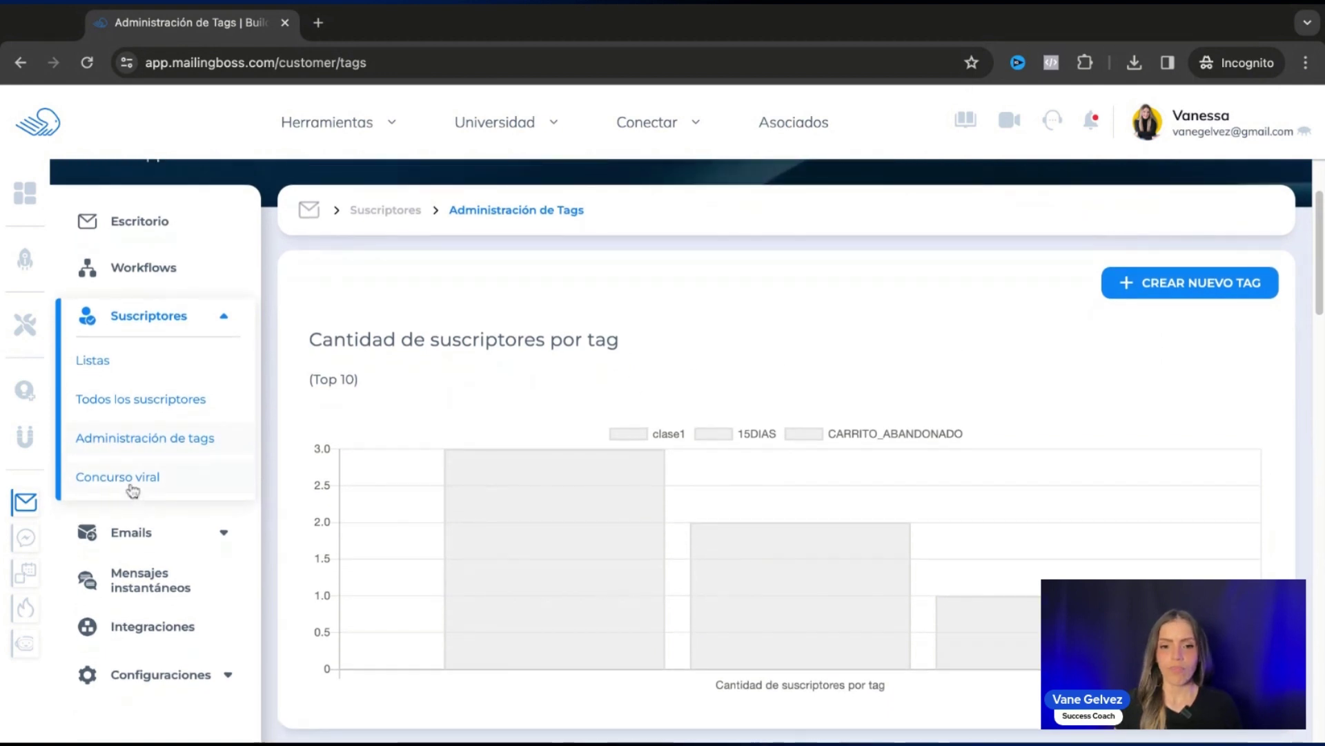
click(132, 488)
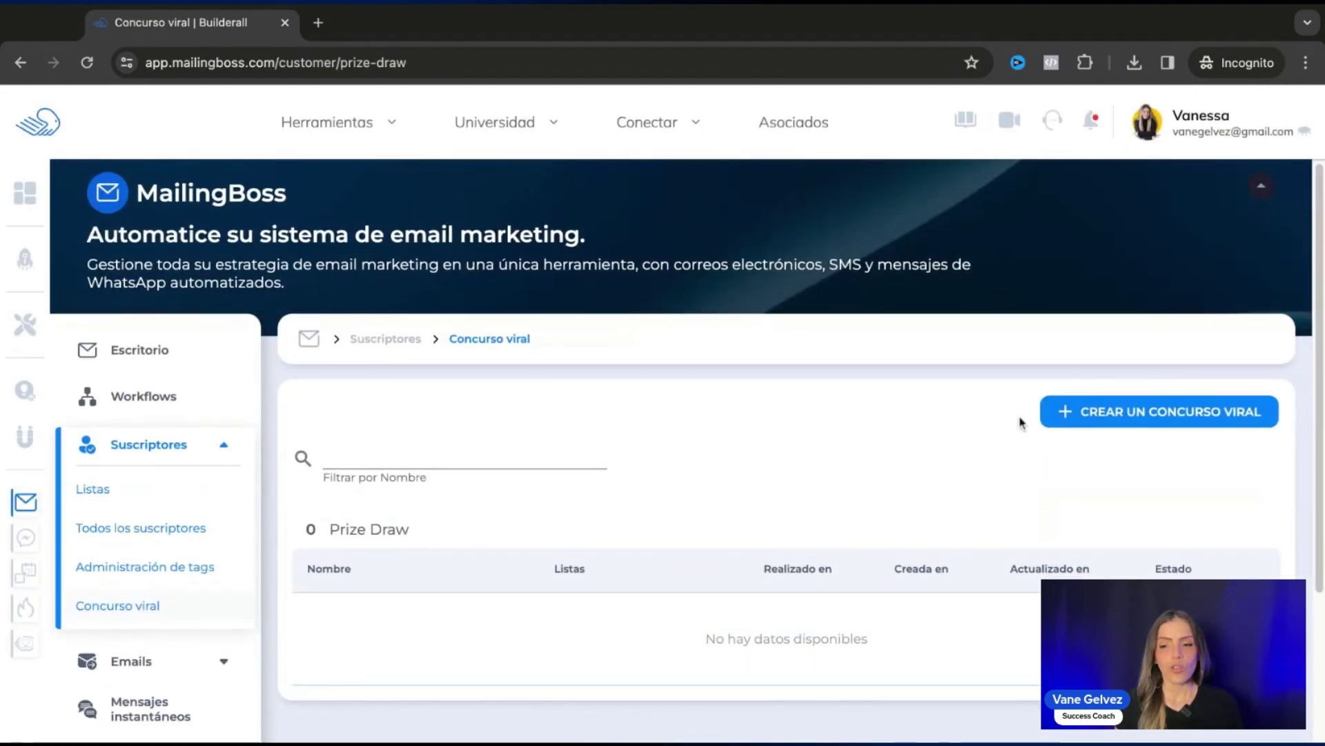
click(1174, 422)
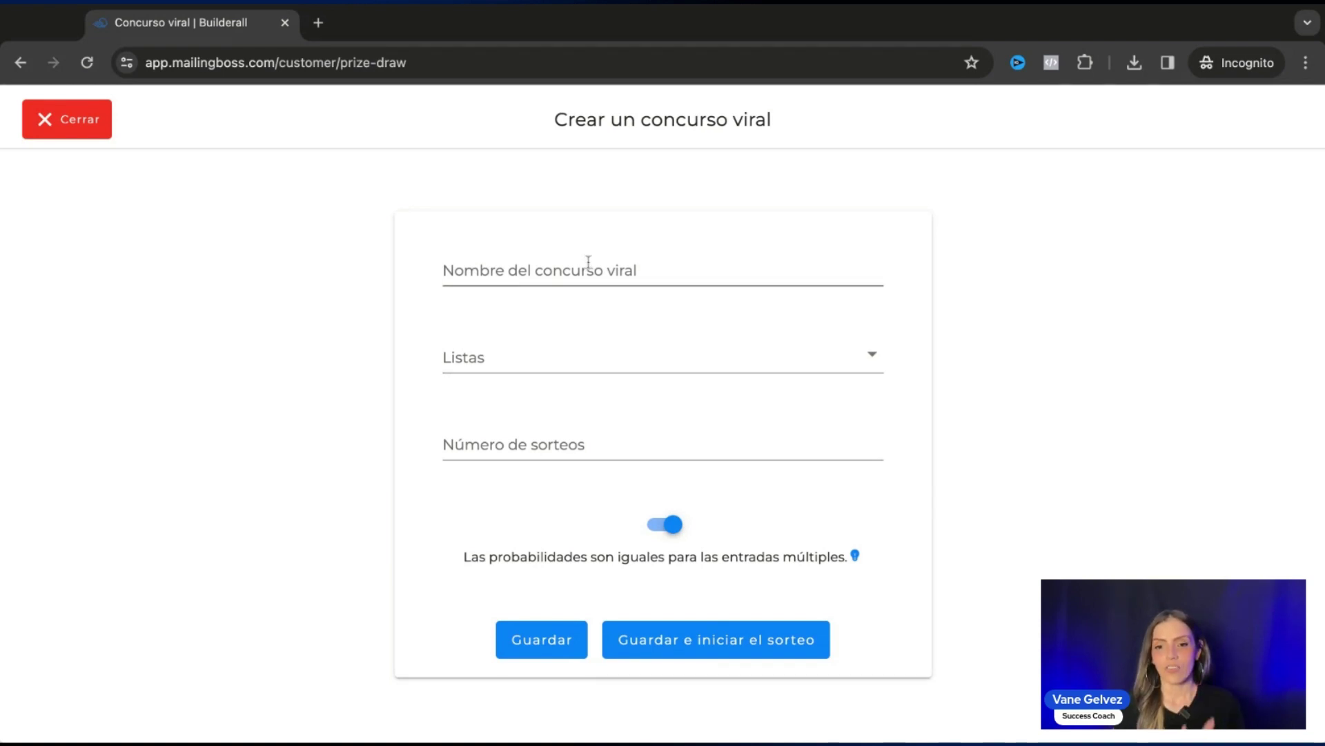
click(529, 367)
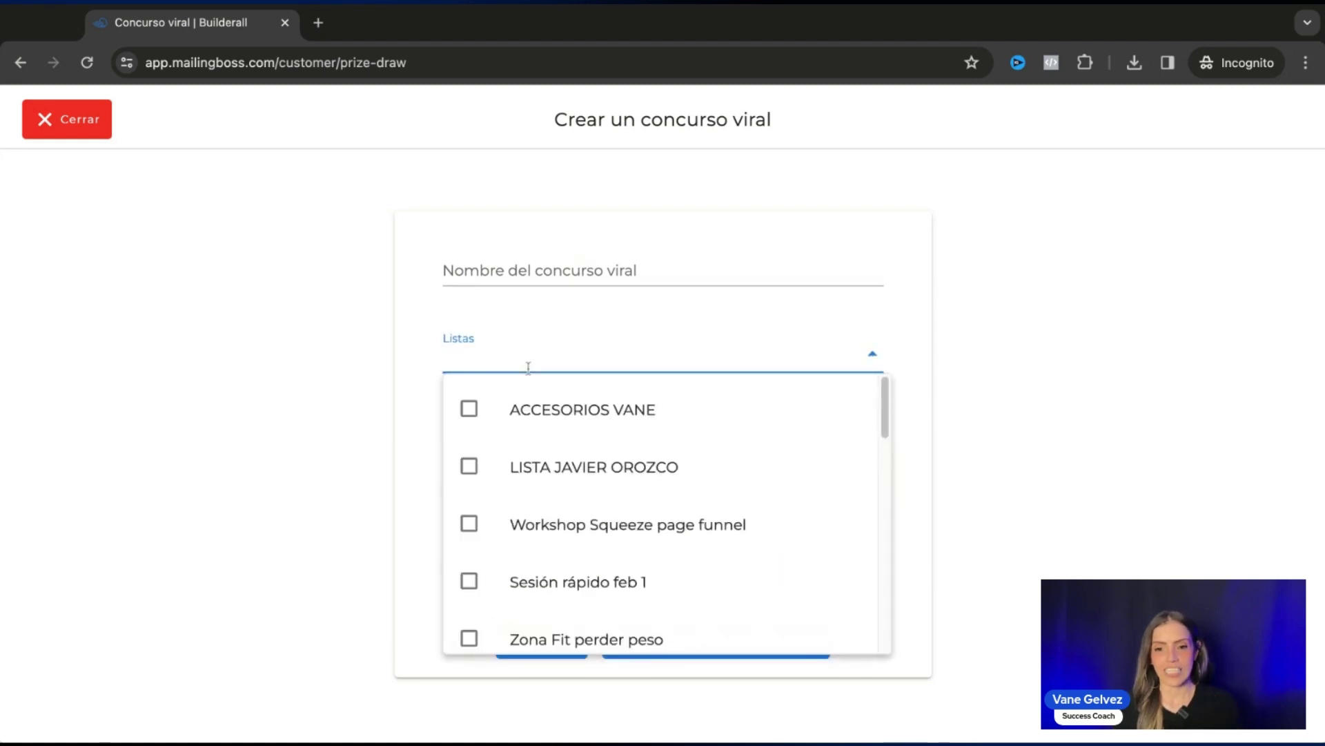
click(899, 418)
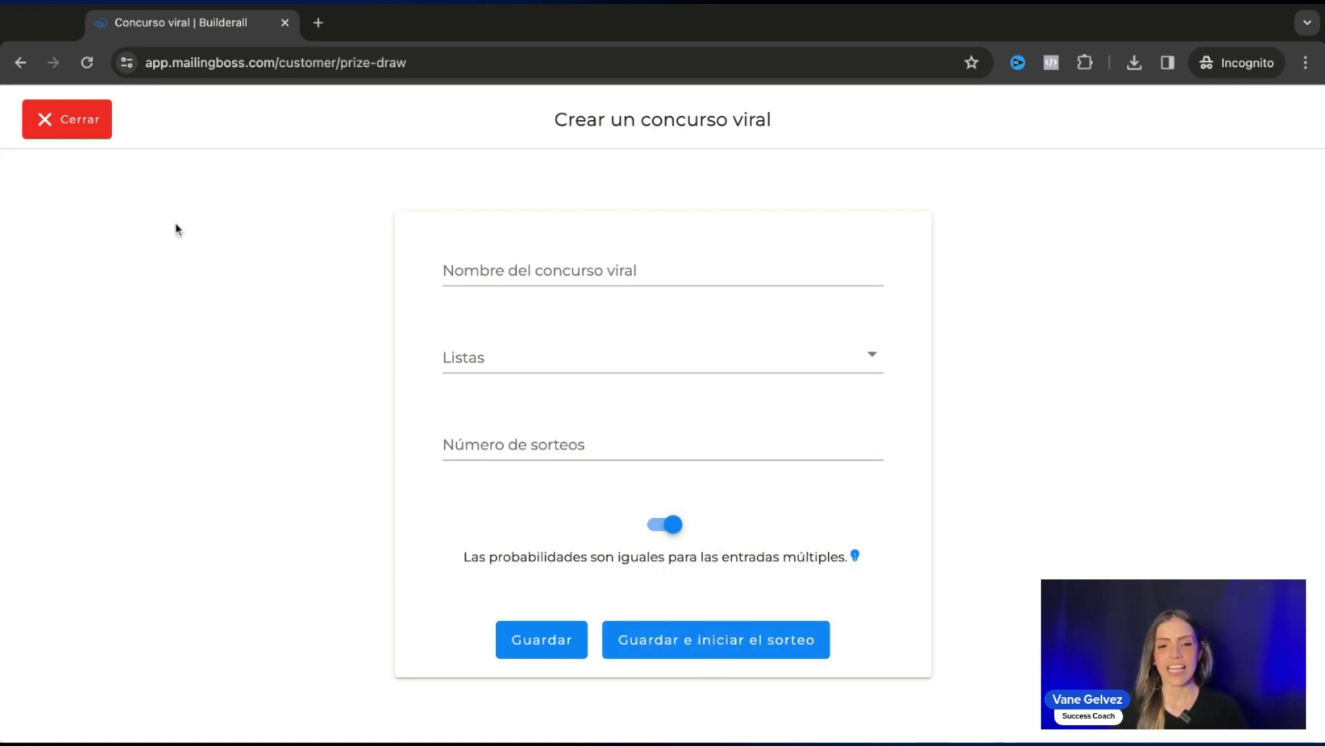
click(92, 128)
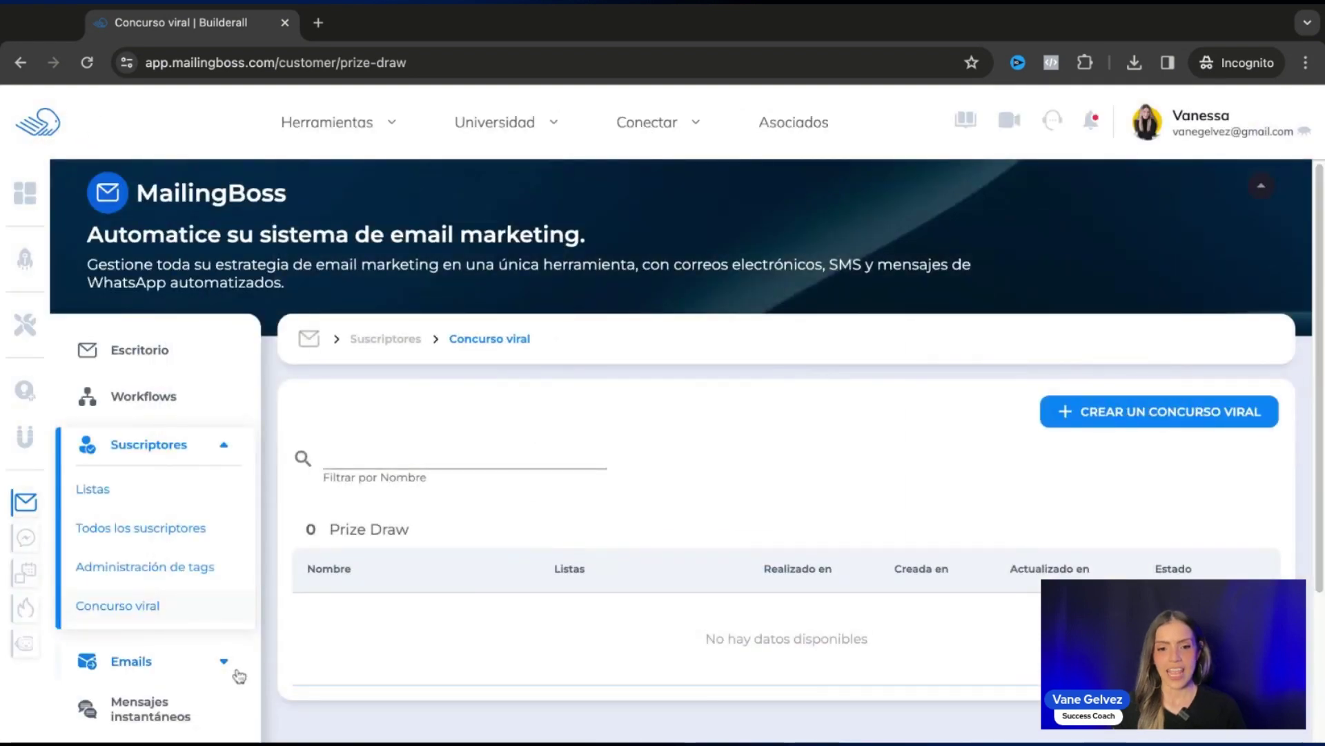
- Open the Todos los emails page and look over its email list and filters
click(179, 445)
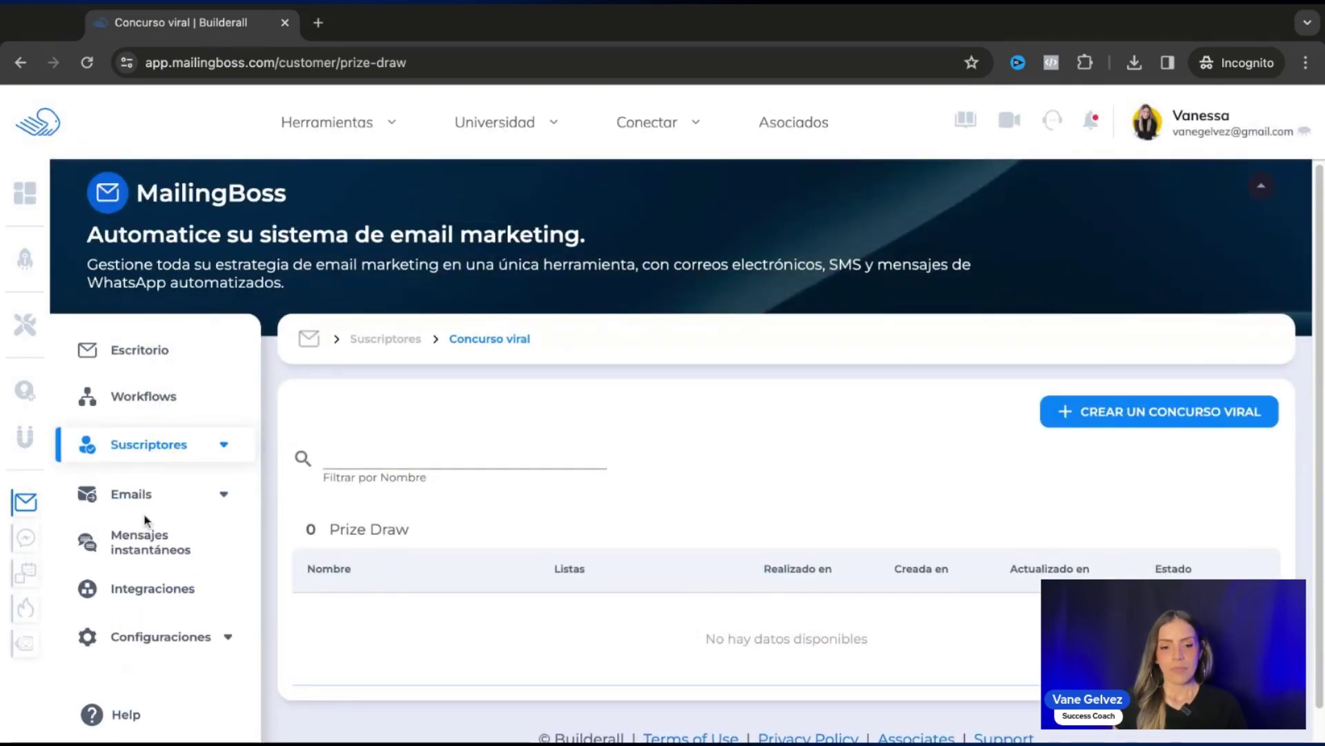
click(141, 496)
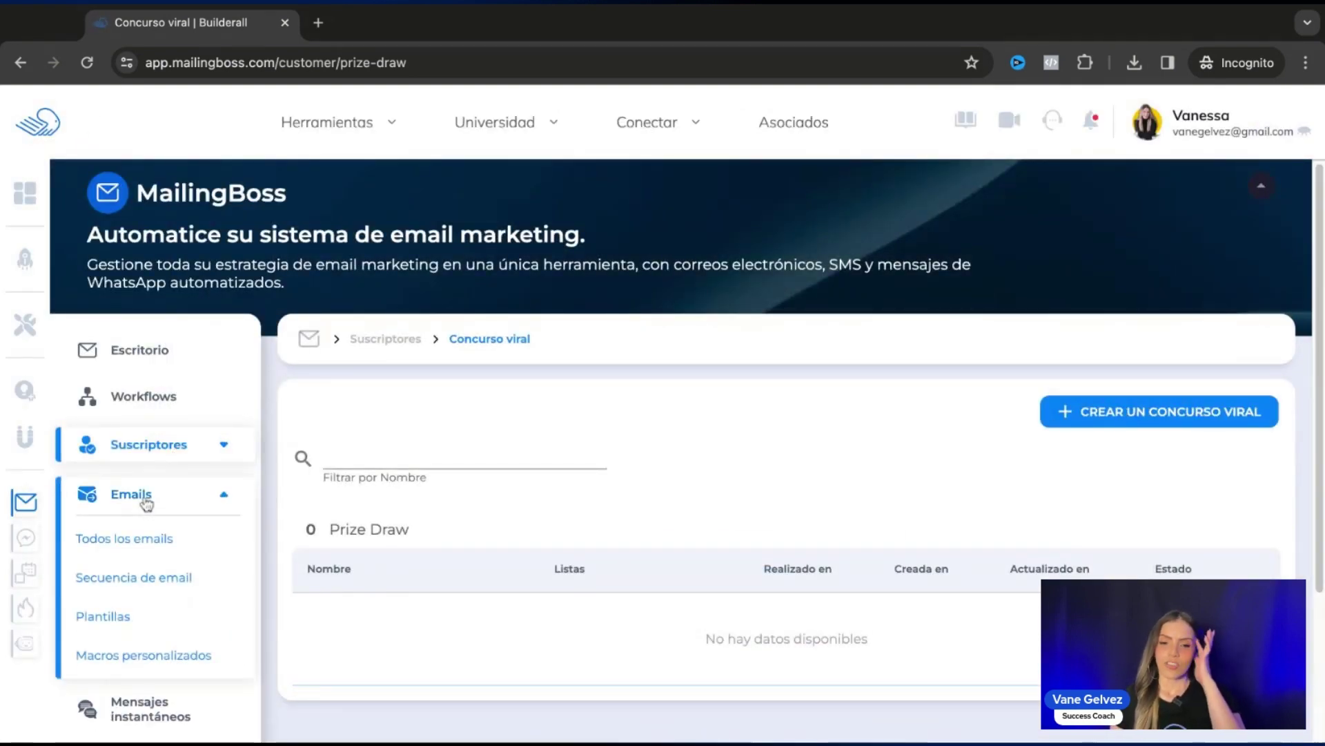
scroll(172, 511, down, 3)
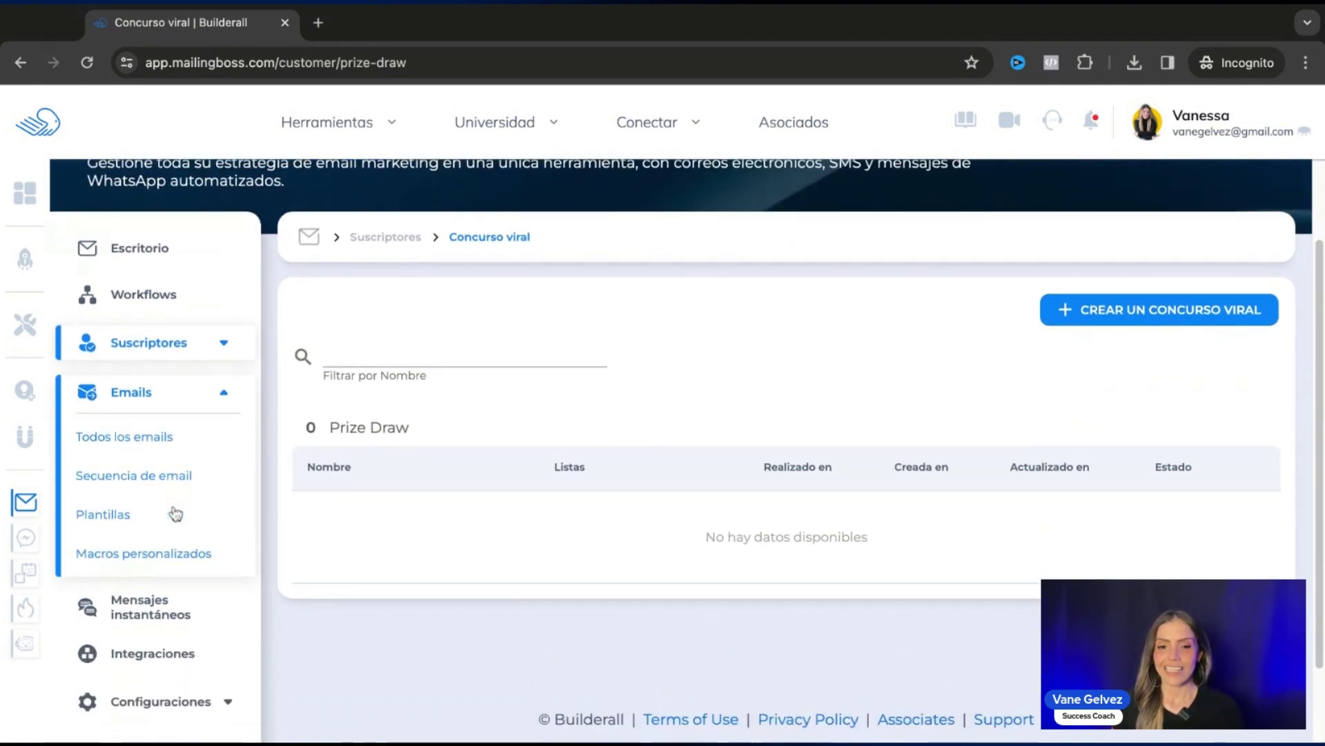
click(175, 441)
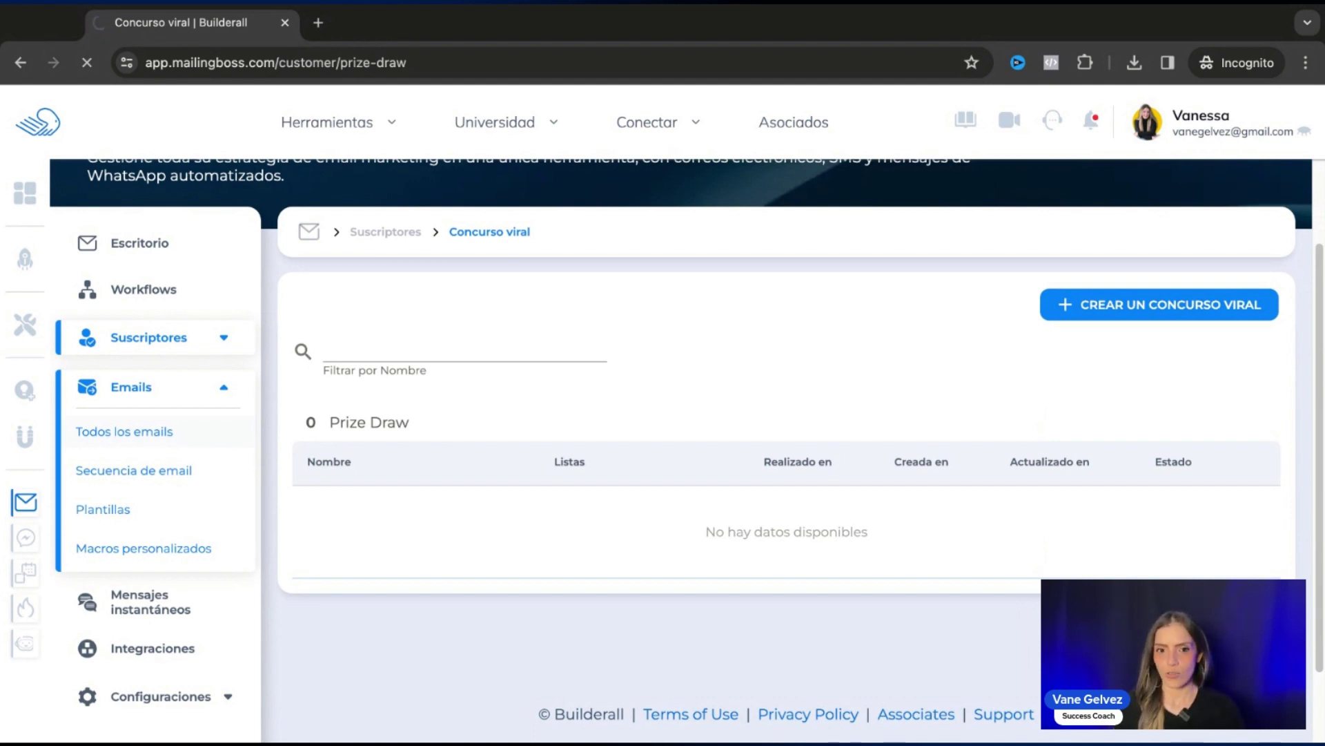
scroll(385, 304, down, 5)
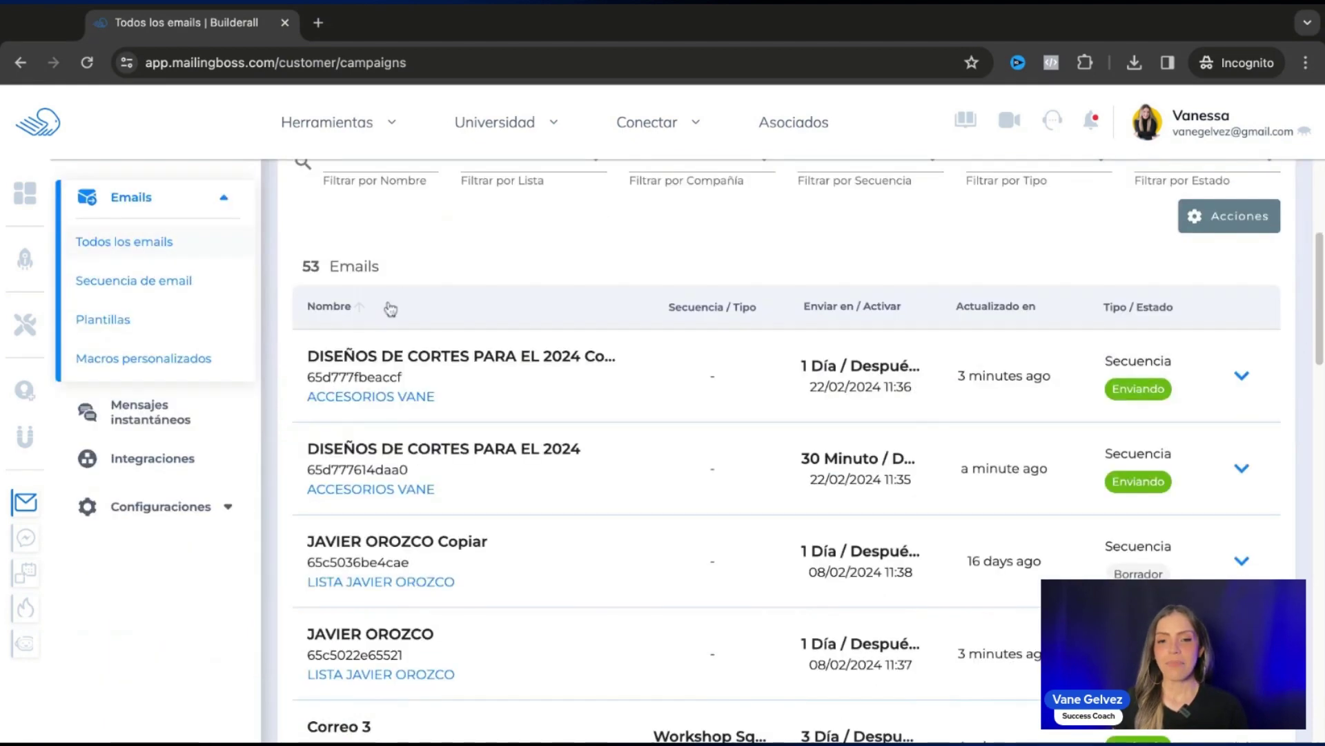
scroll(776, 439, up, 3)
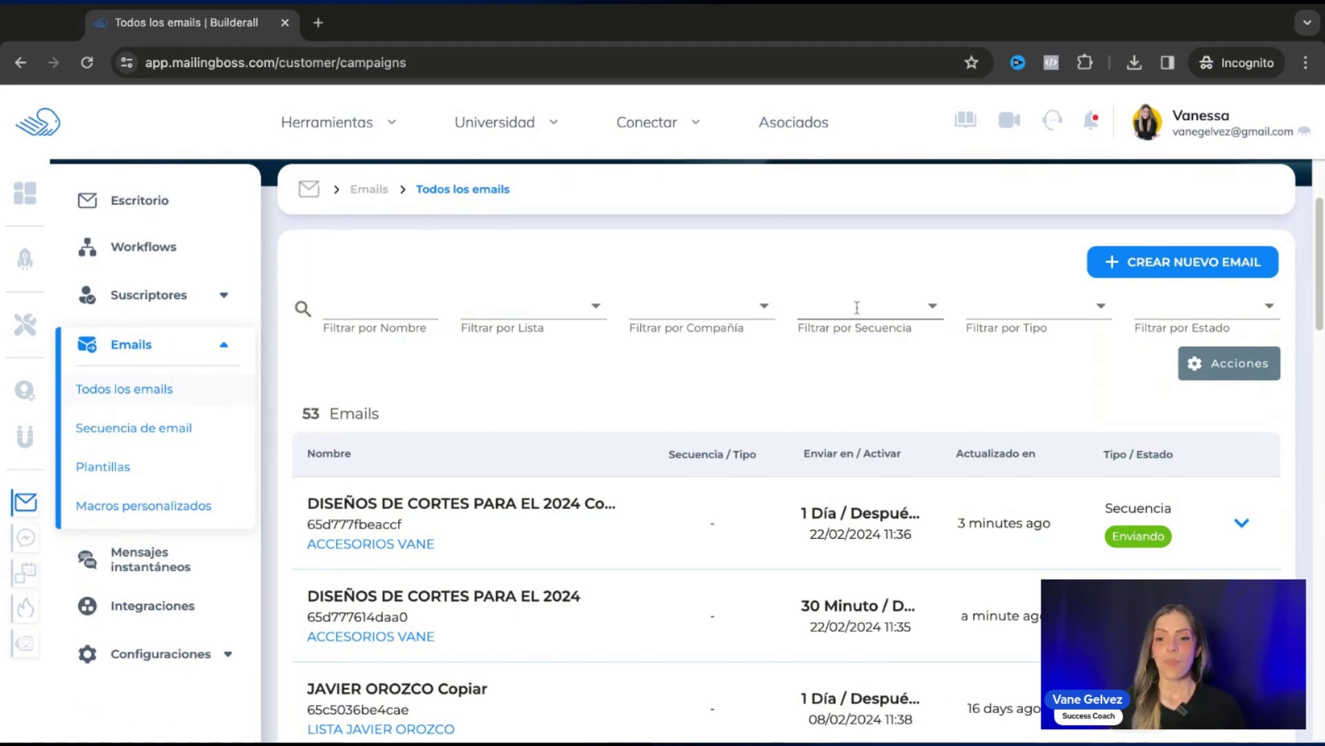
- Examine the type and status options available for filtering the emails without applying any filter
click(1032, 311)
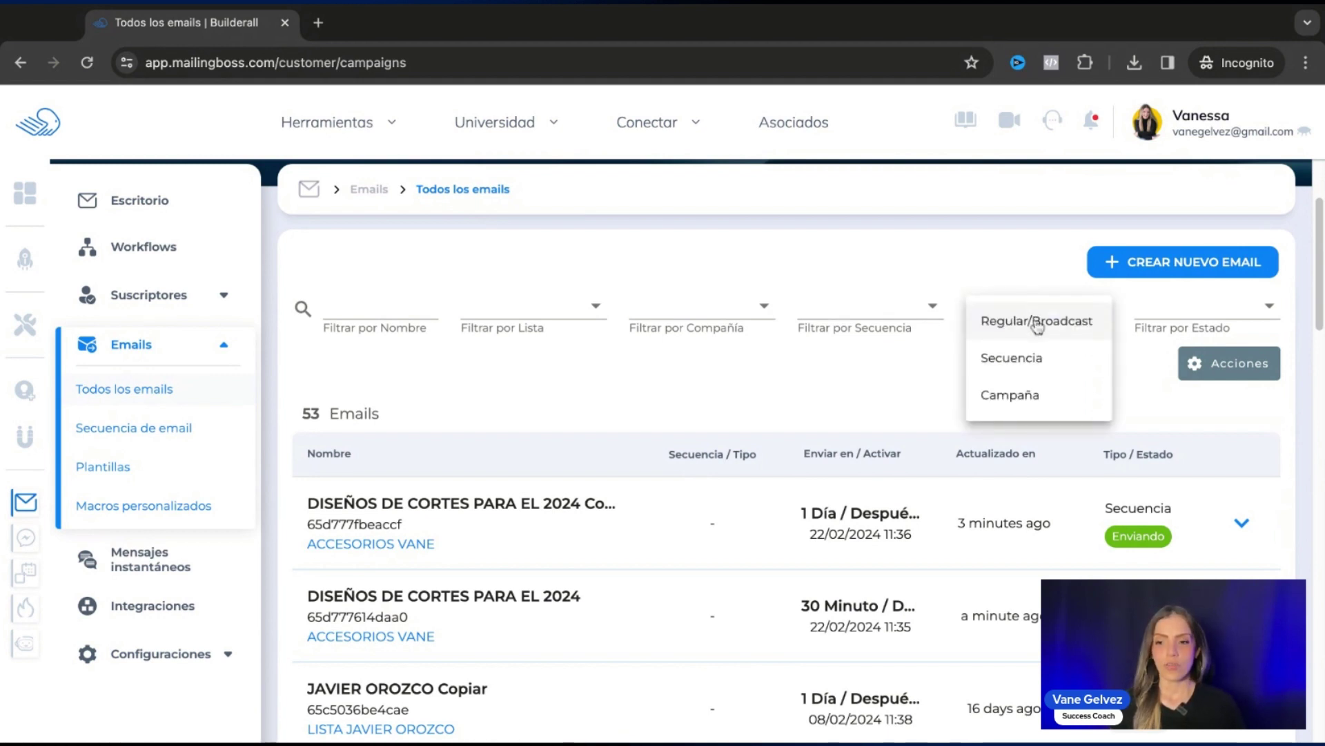
click(1174, 314)
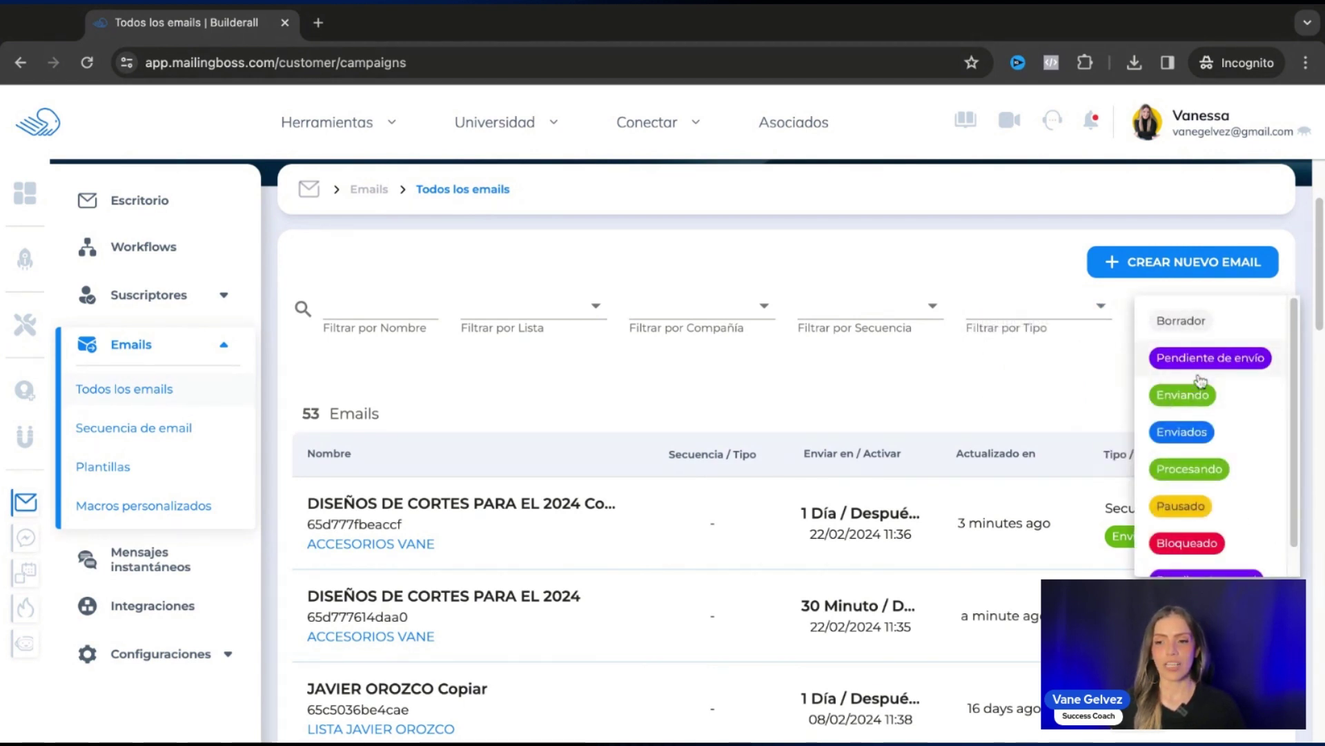
scroll(1184, 469, down, 1)
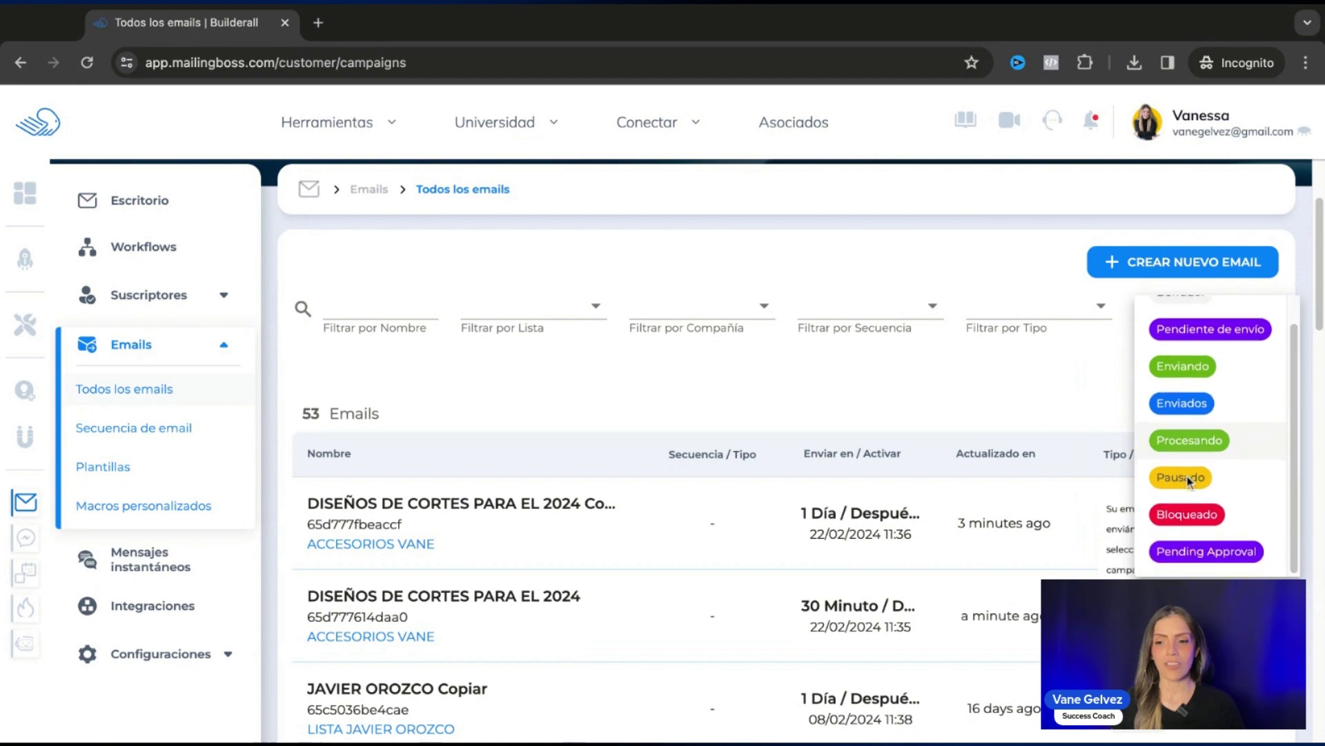
click(1047, 378)
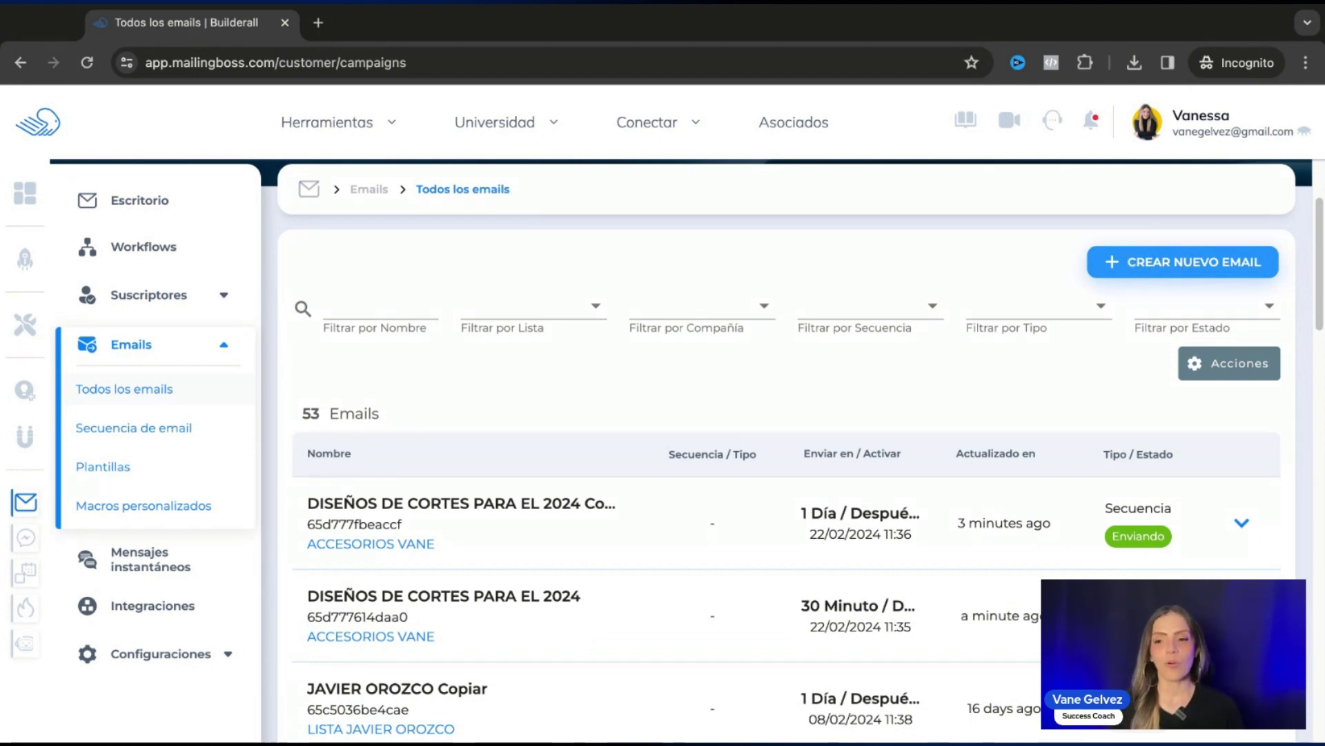
scroll(166, 579, up, 2)
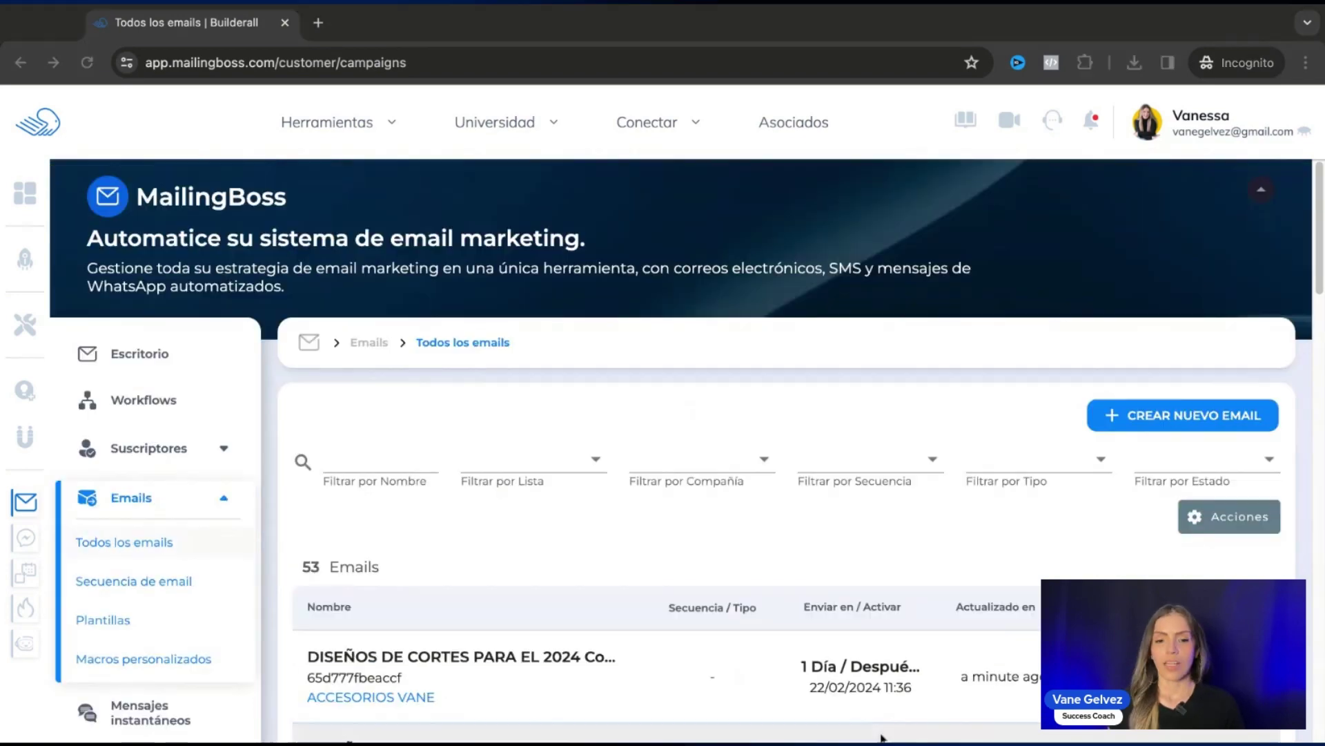
- View the Secuencia de email page and the Plantillas page with its saved template
click(164, 584)
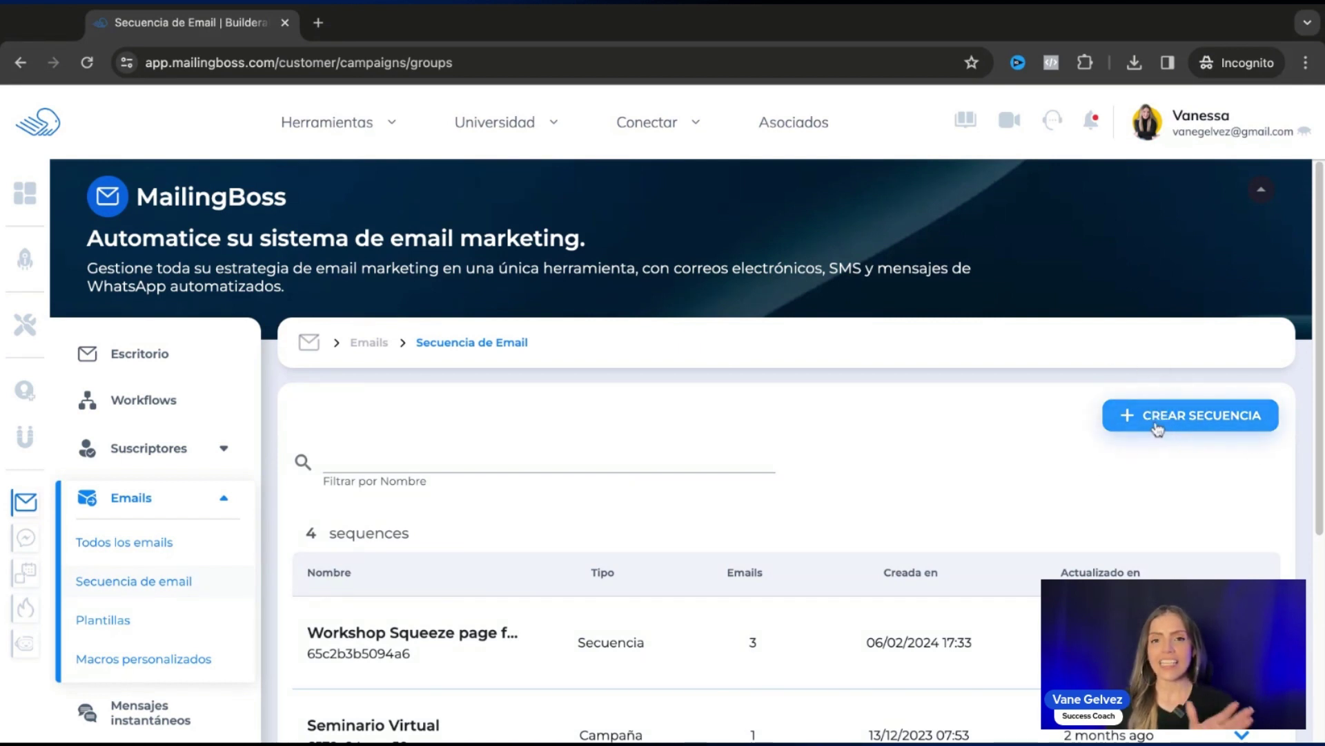
click(113, 633)
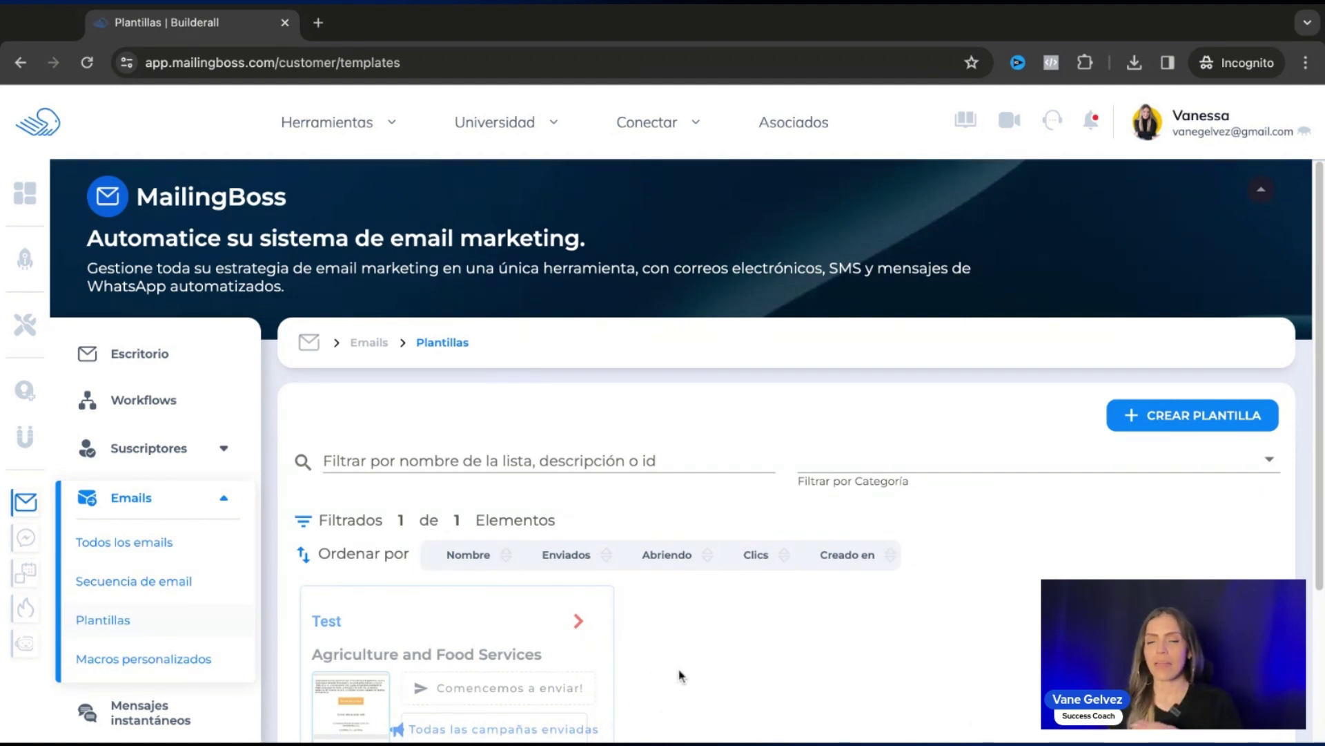
scroll(138, 573, down, 2)
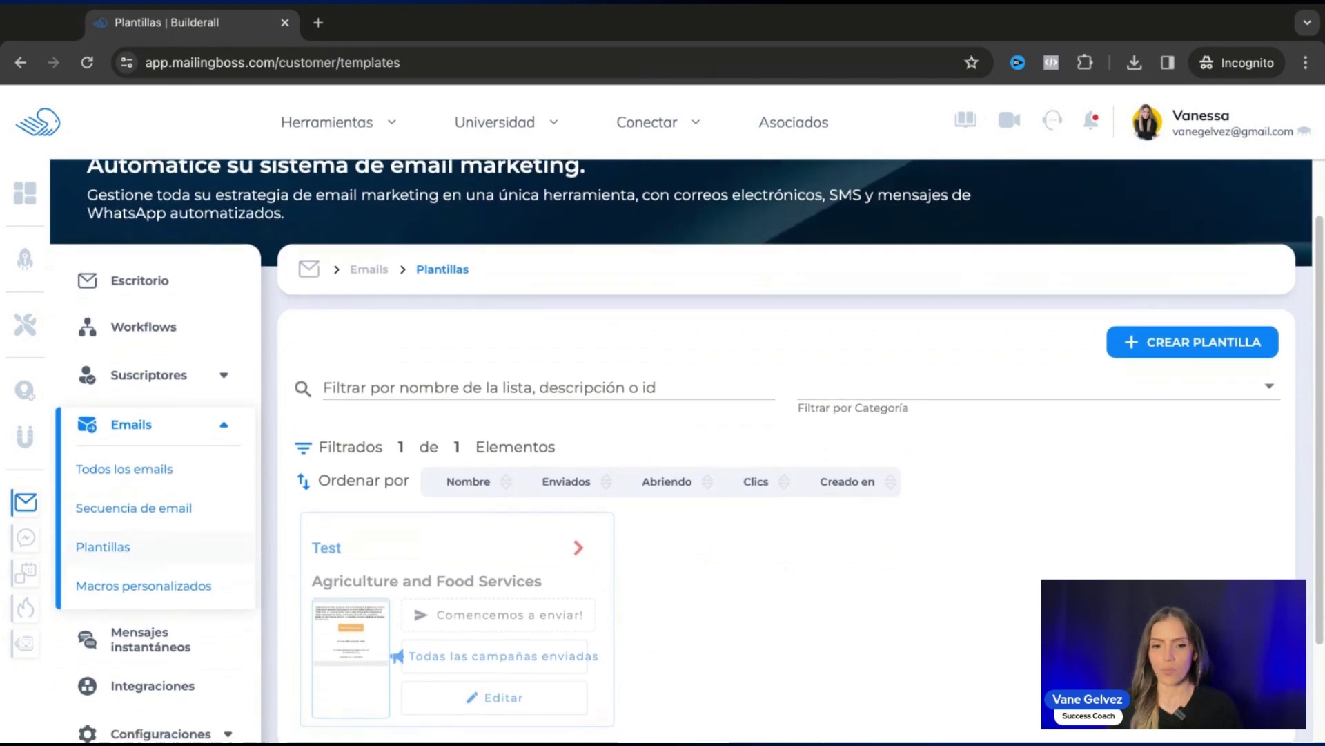
- Open the Macros personalizados page and examine the existing custom macros and their contents
click(141, 563)
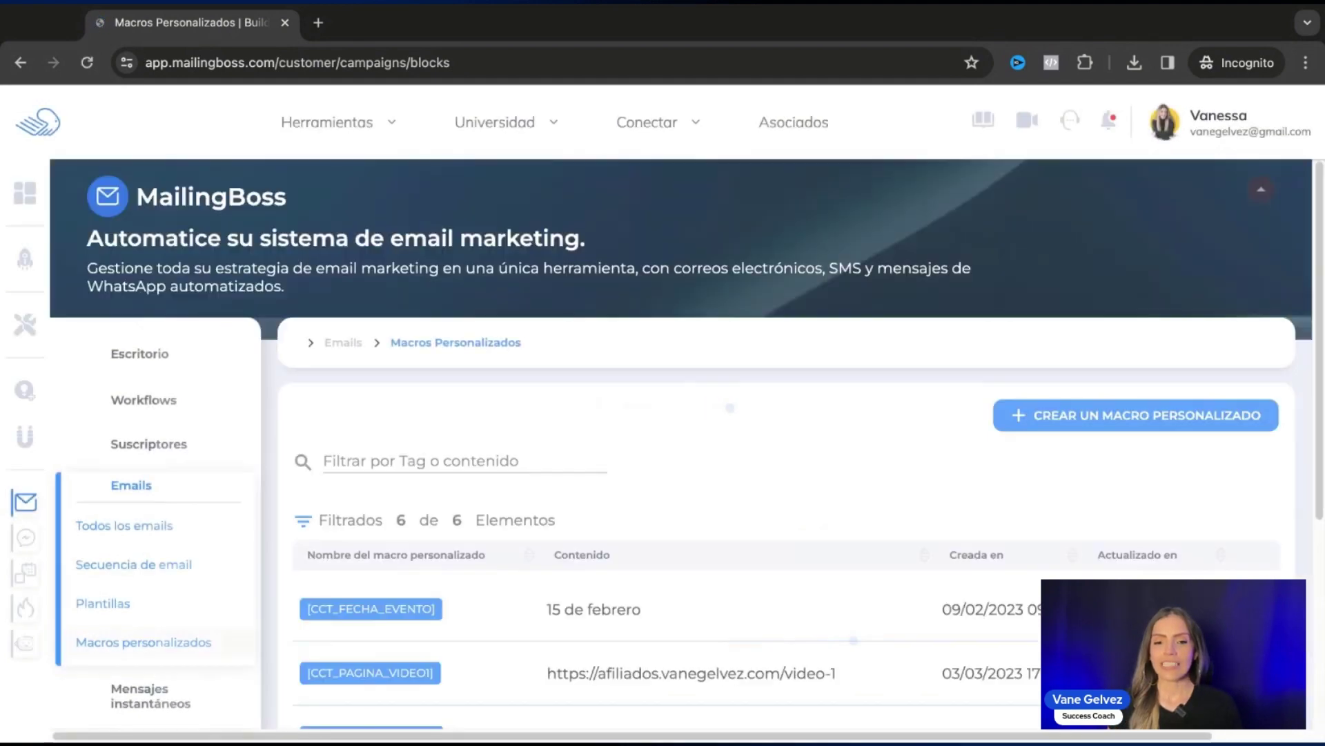
scroll(295, 558, down, 2)
scroll(295, 558, down, 1)
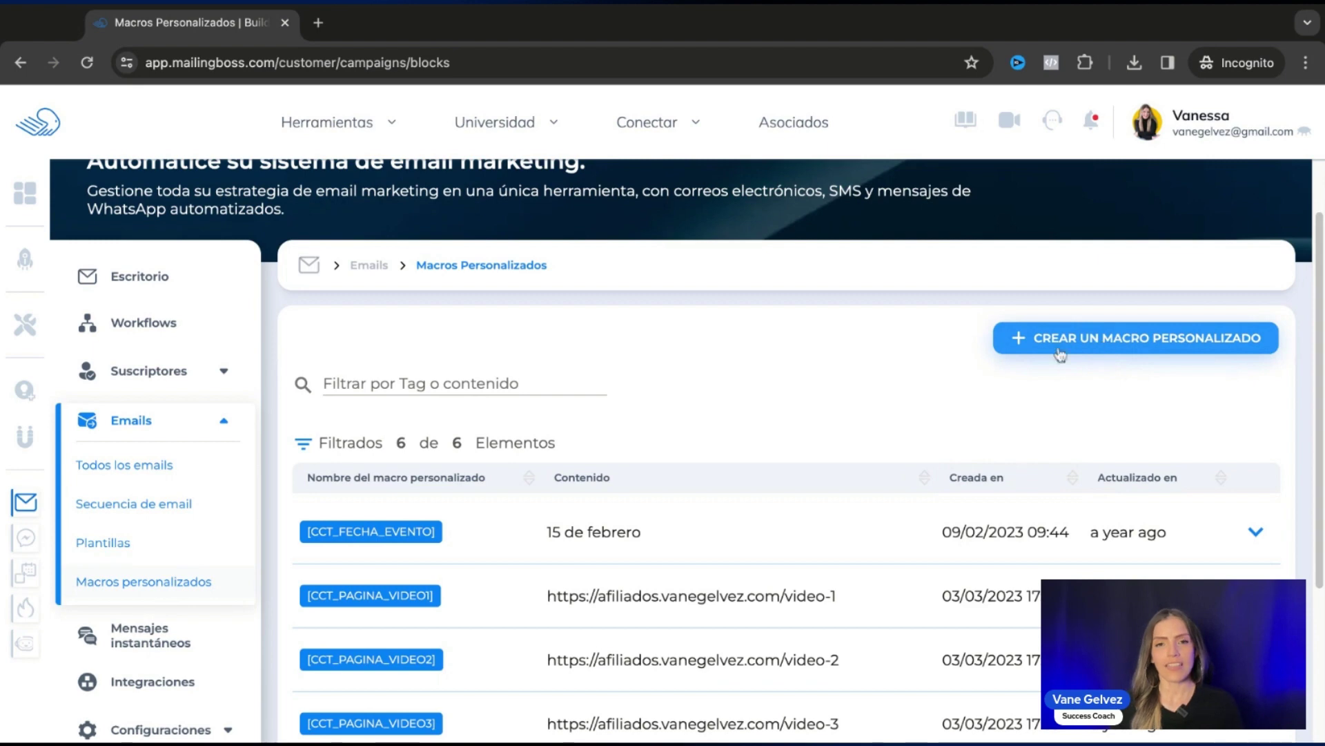
- View the Mensajes instantáneos page with its SMS and WhatsApp requirements, and open the form for a new instant message
scroll(177, 522, down, 3)
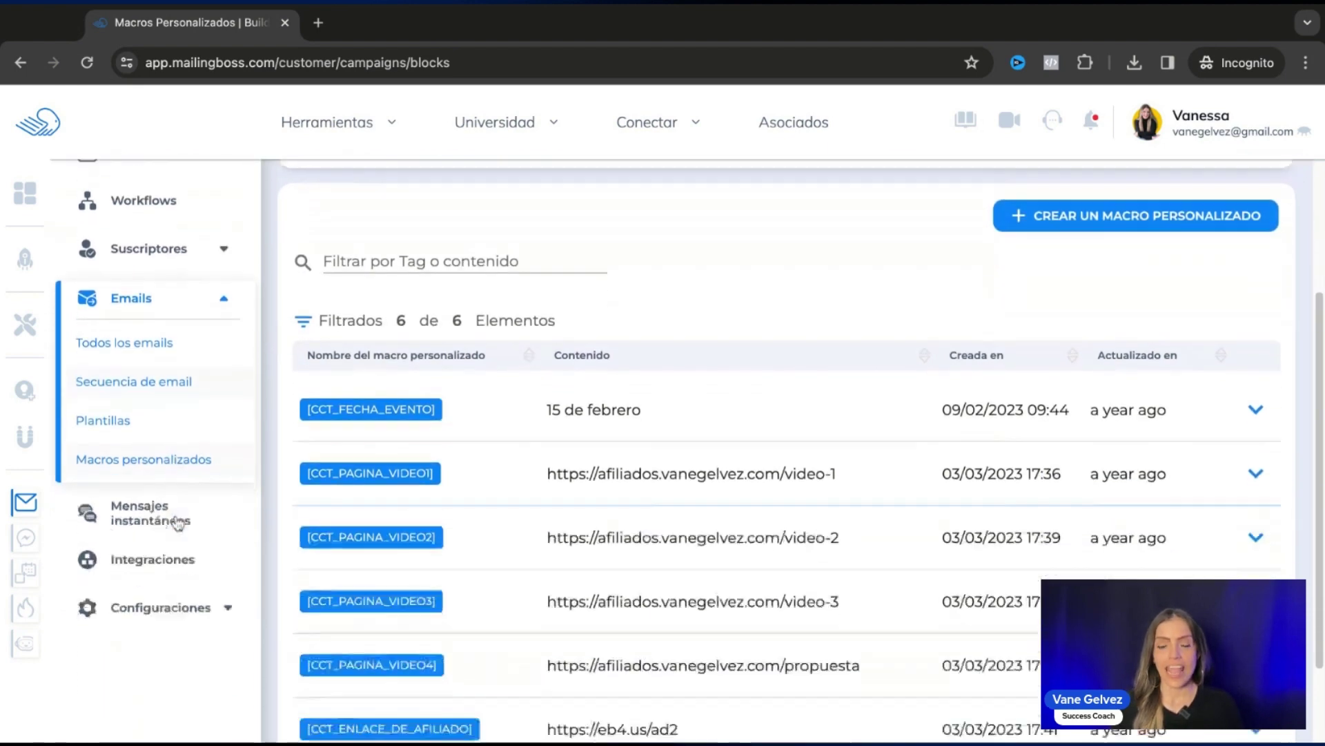
click(166, 463)
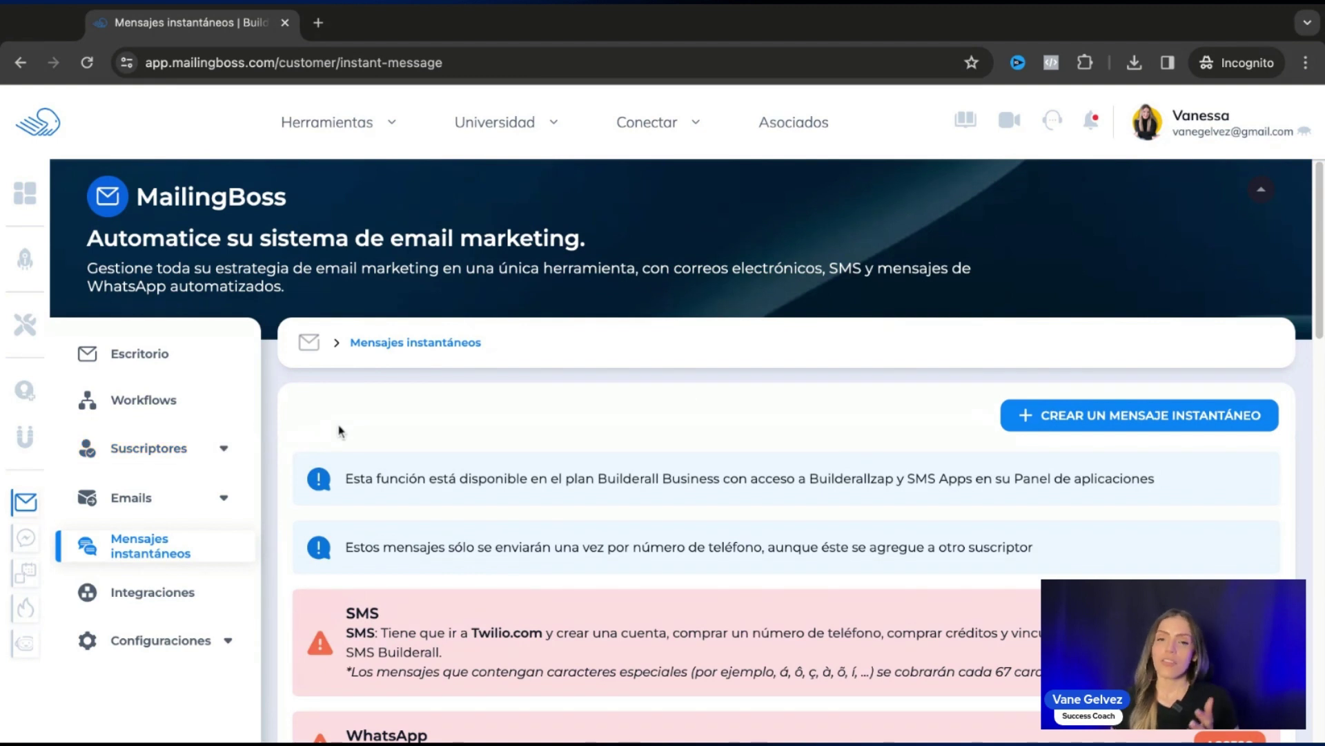
scroll(777, 429, down, 1)
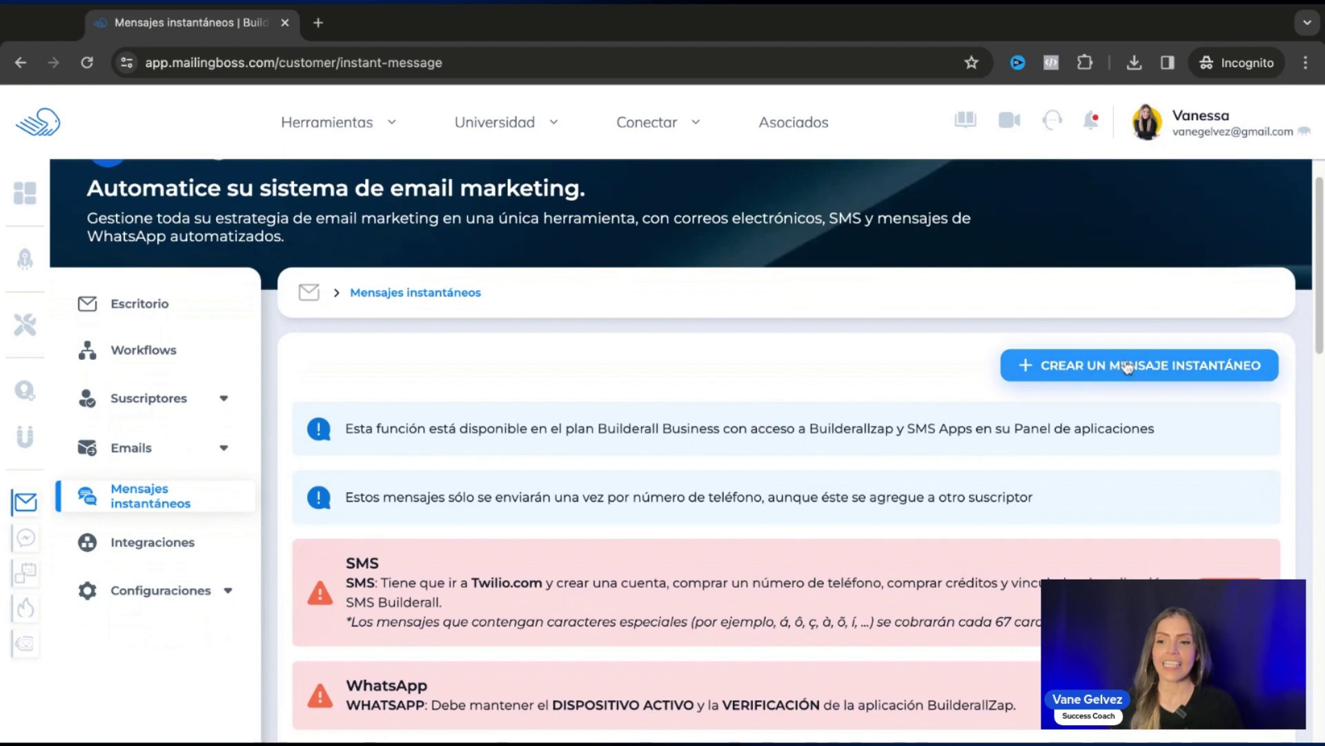
click(1127, 367)
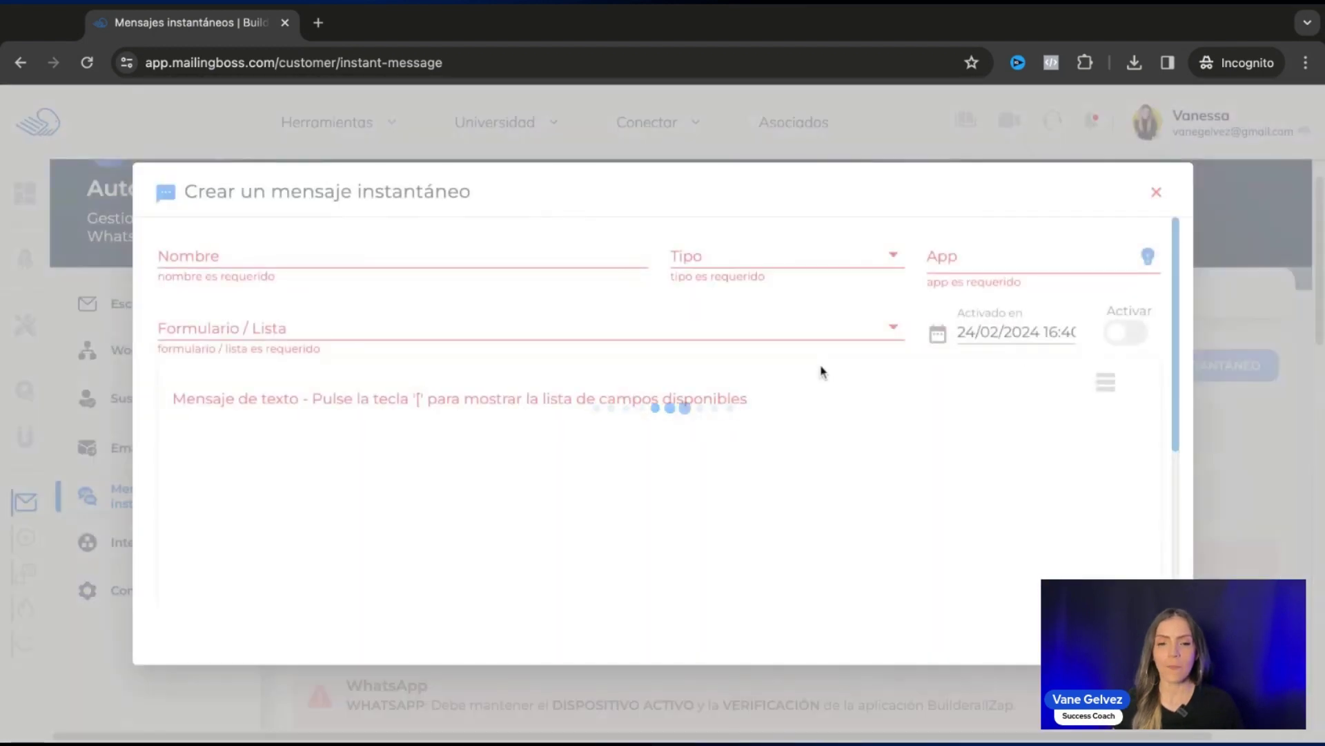
- Examine the new instant message form's type and app options, choosing the [06/07/22] Reto Vende 24 - Semanal en Vivo list, and close it unsaved
click(246, 257)
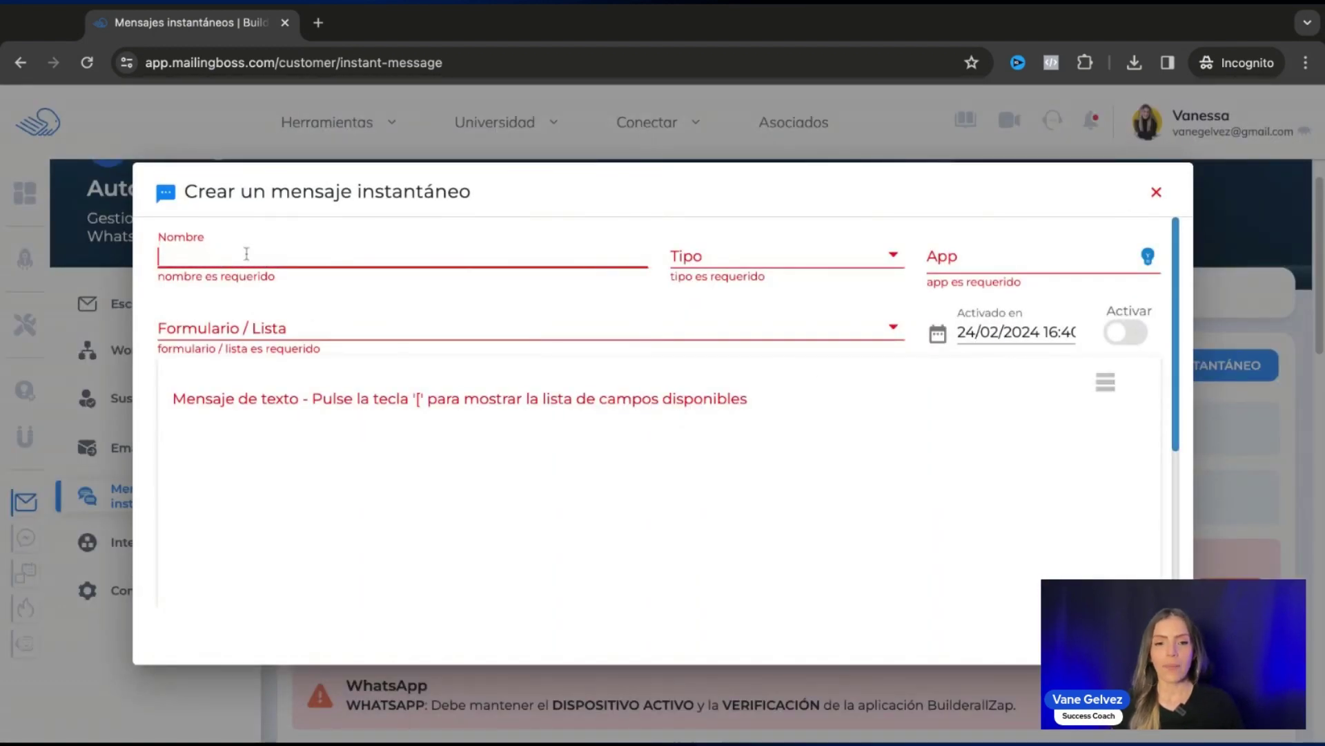
click(271, 327)
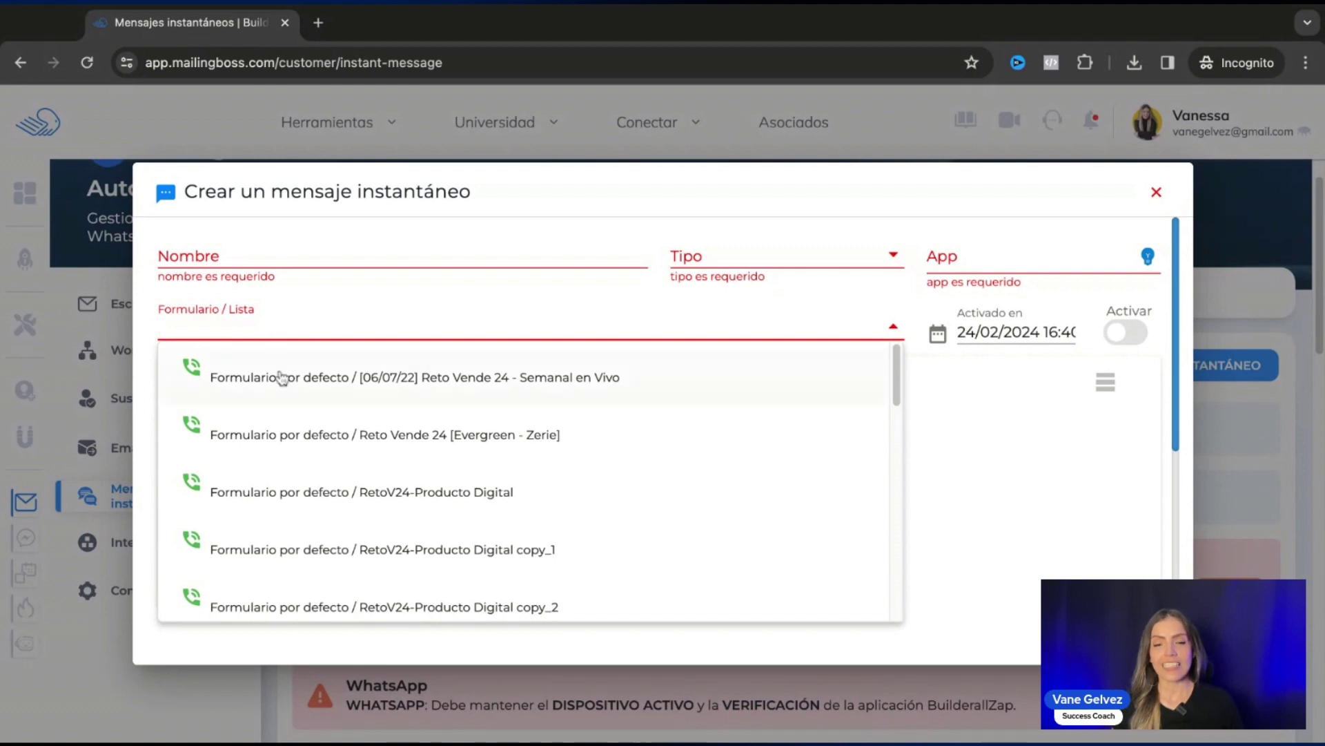
click(373, 399)
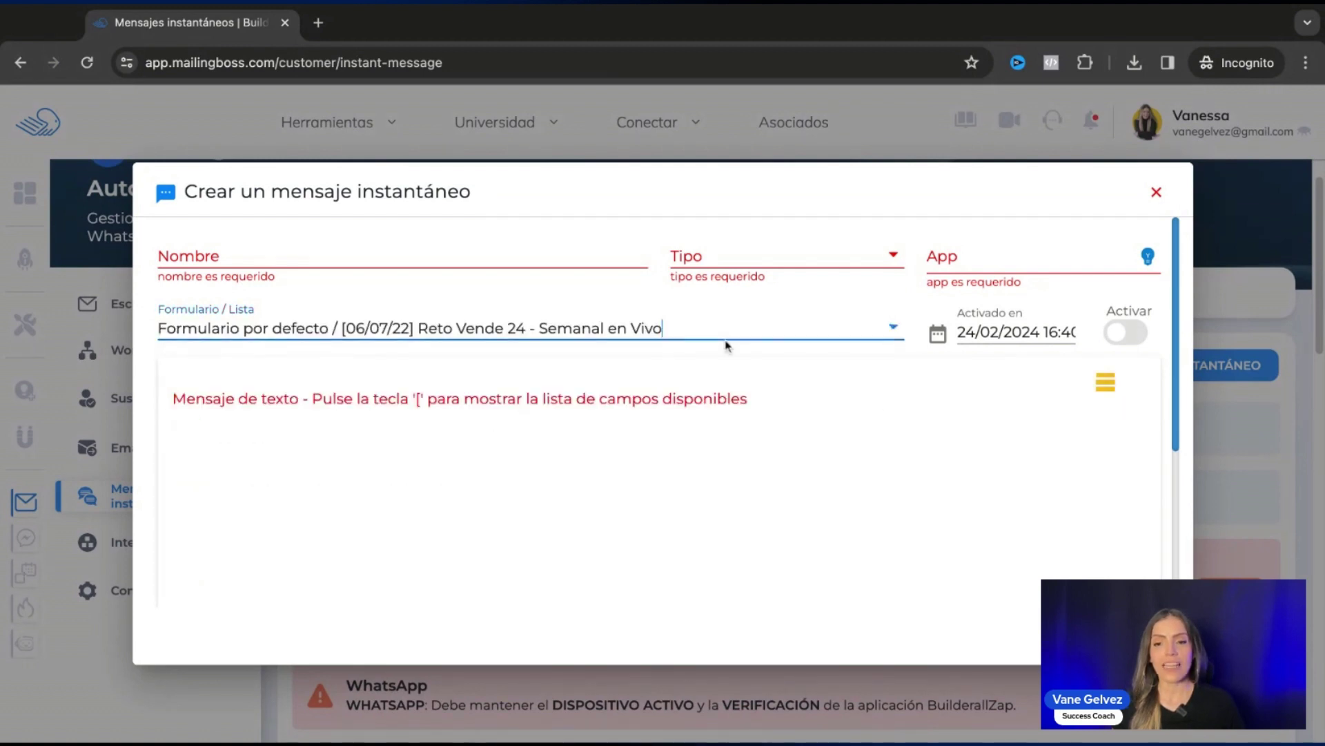
click(745, 254)
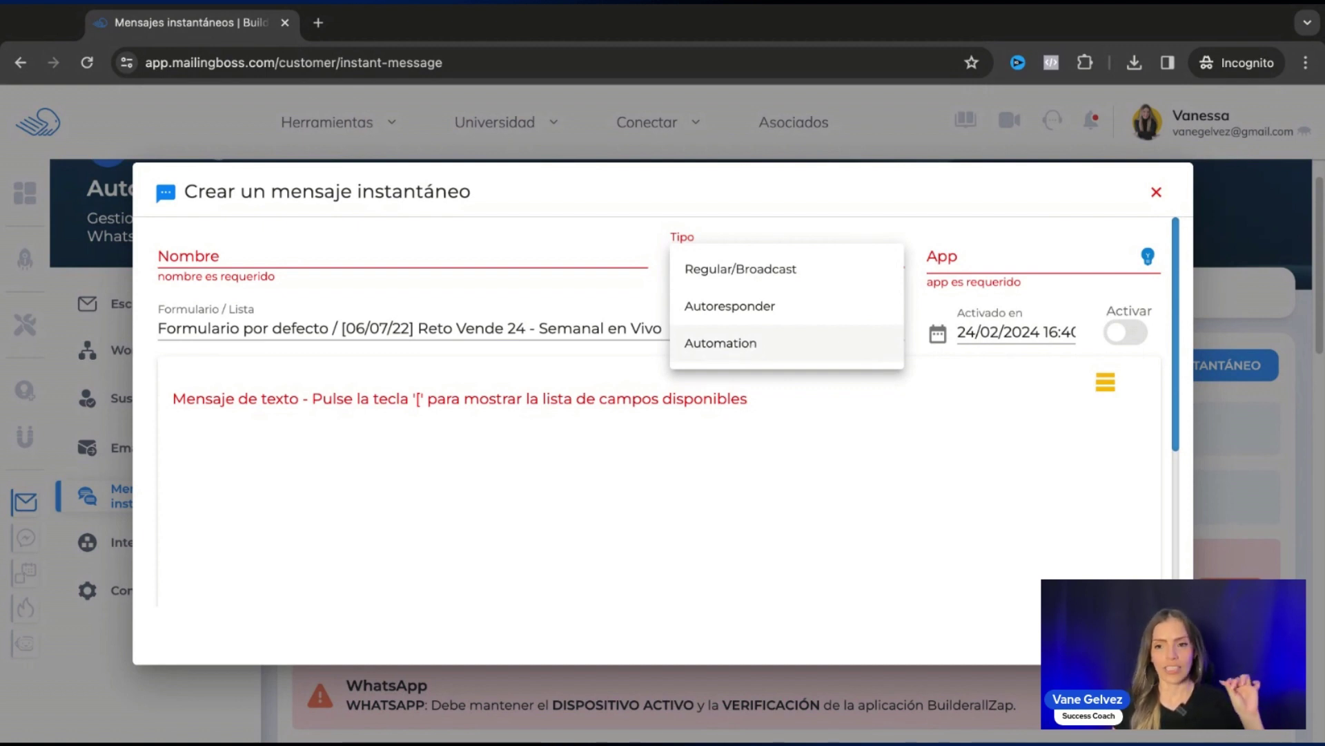
click(989, 253)
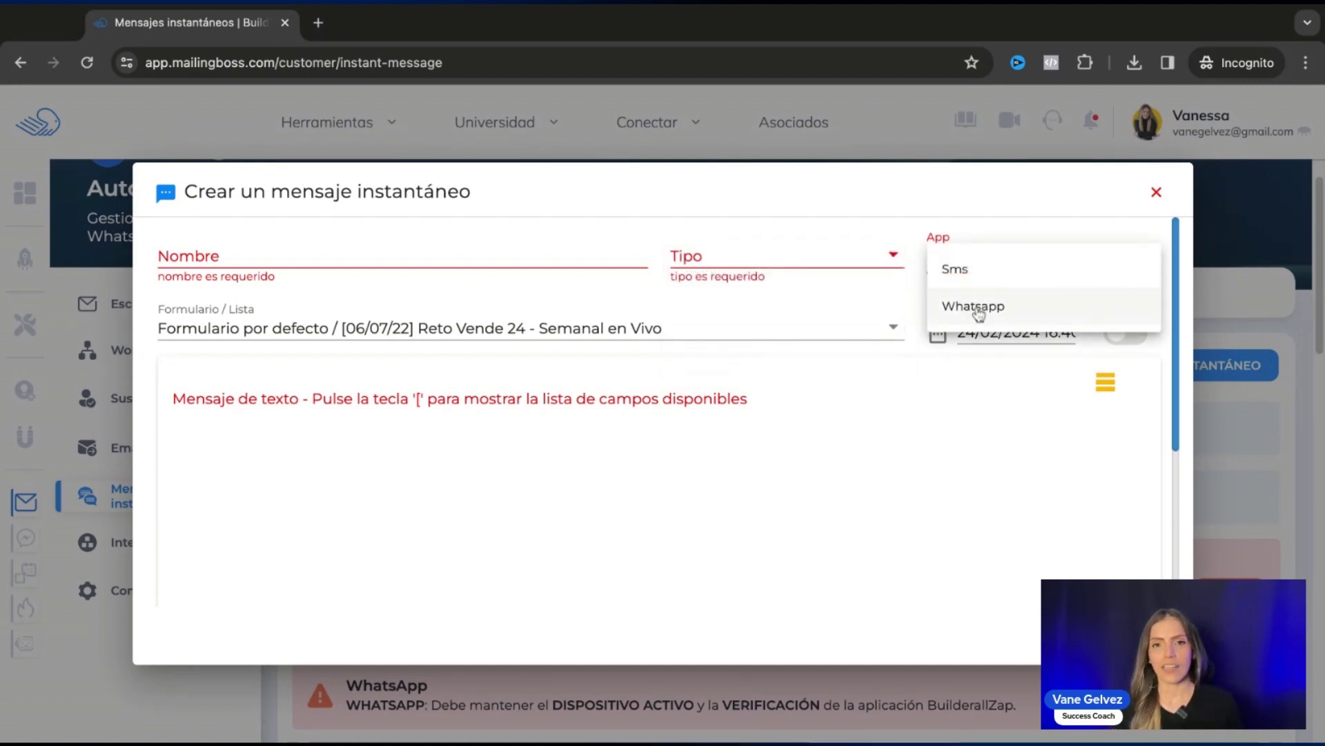
click(902, 361)
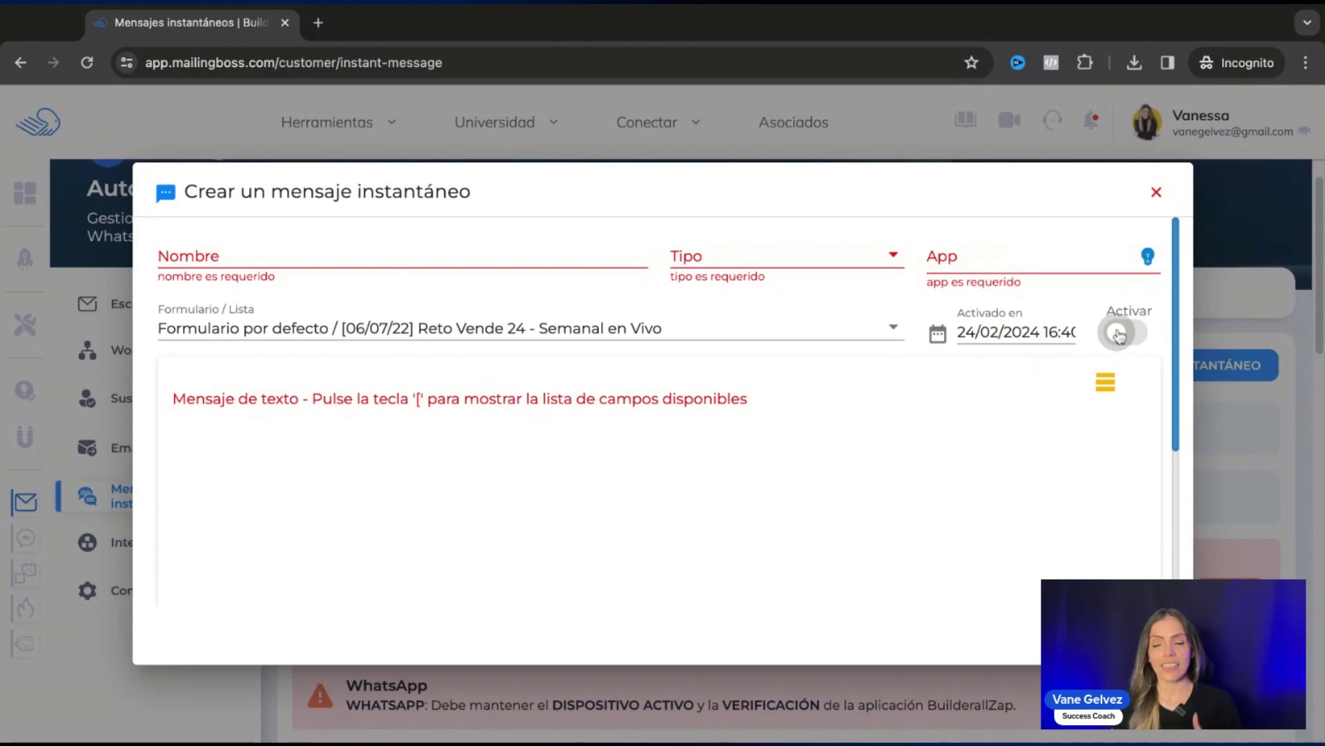
click(1155, 194)
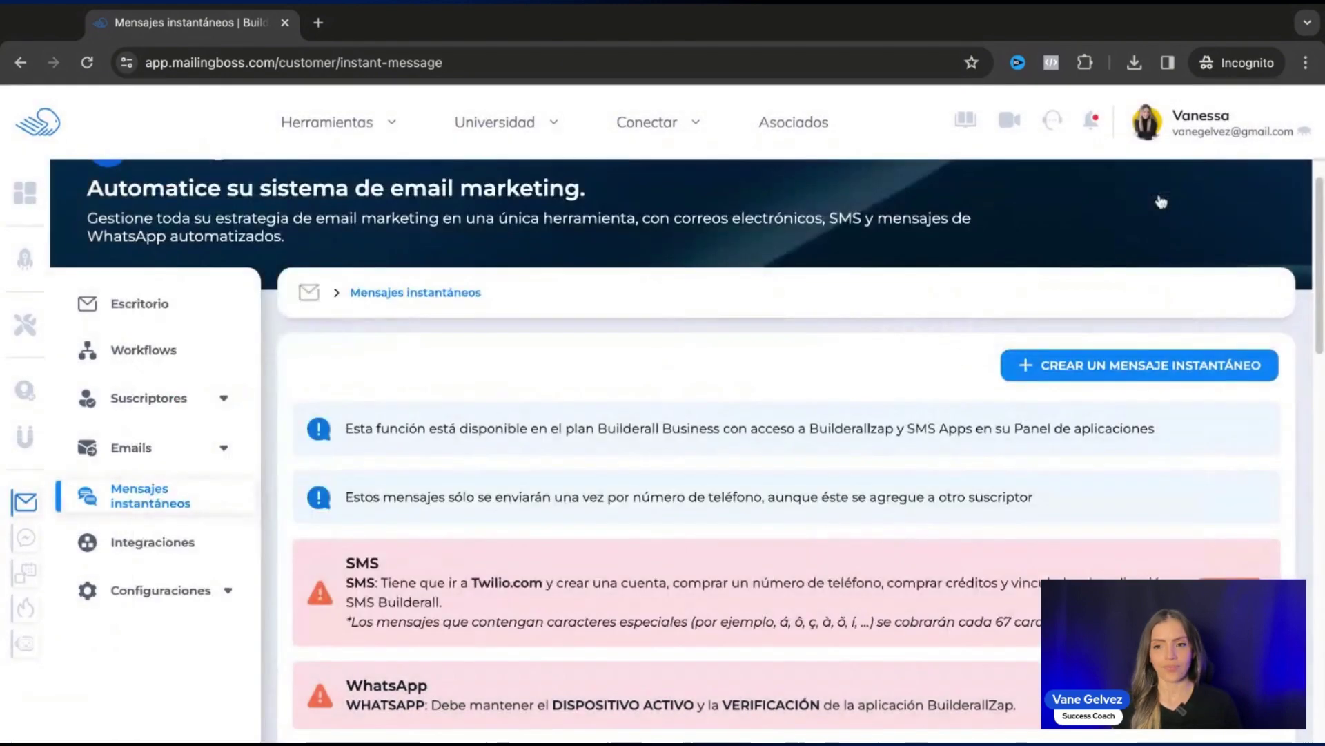
- Open the Integraciones page and highlight the whole integration key in its field
scroll(716, 473, down, 3)
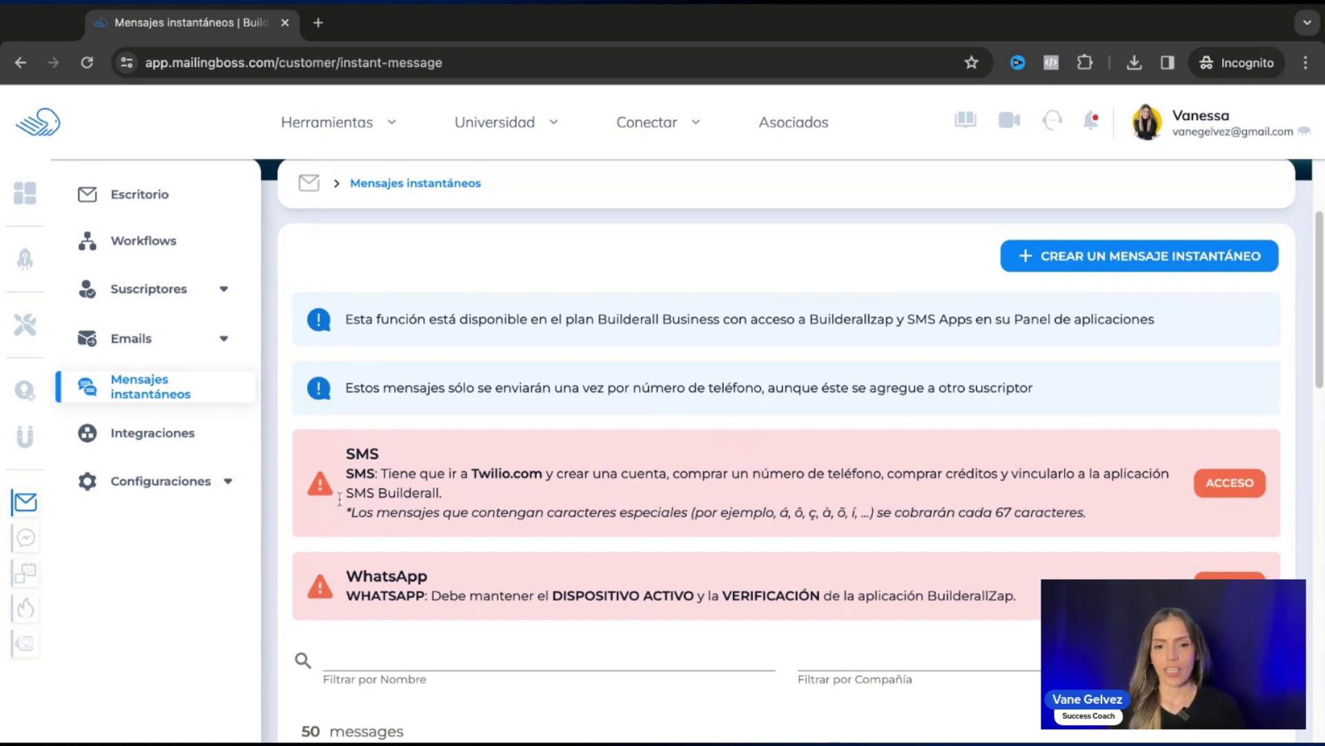
click(140, 438)
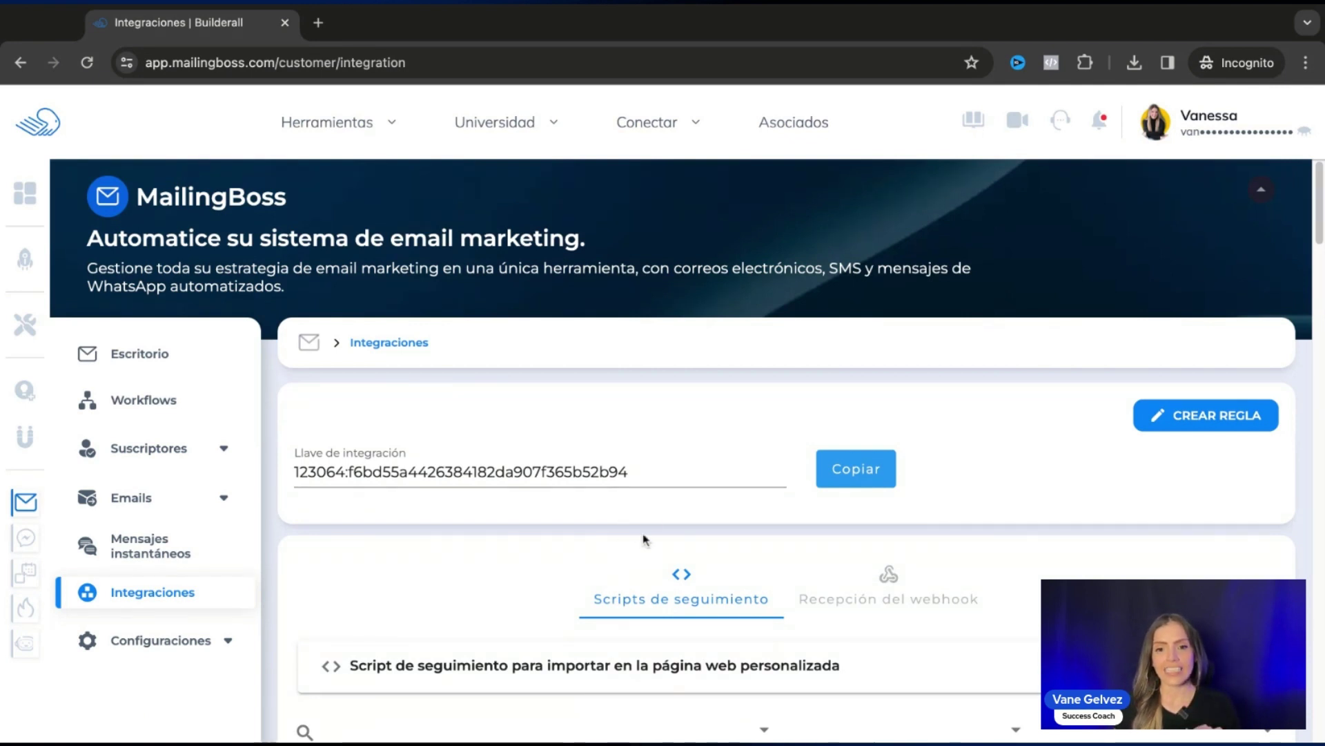
scroll(734, 474, down, 1)
click(673, 444)
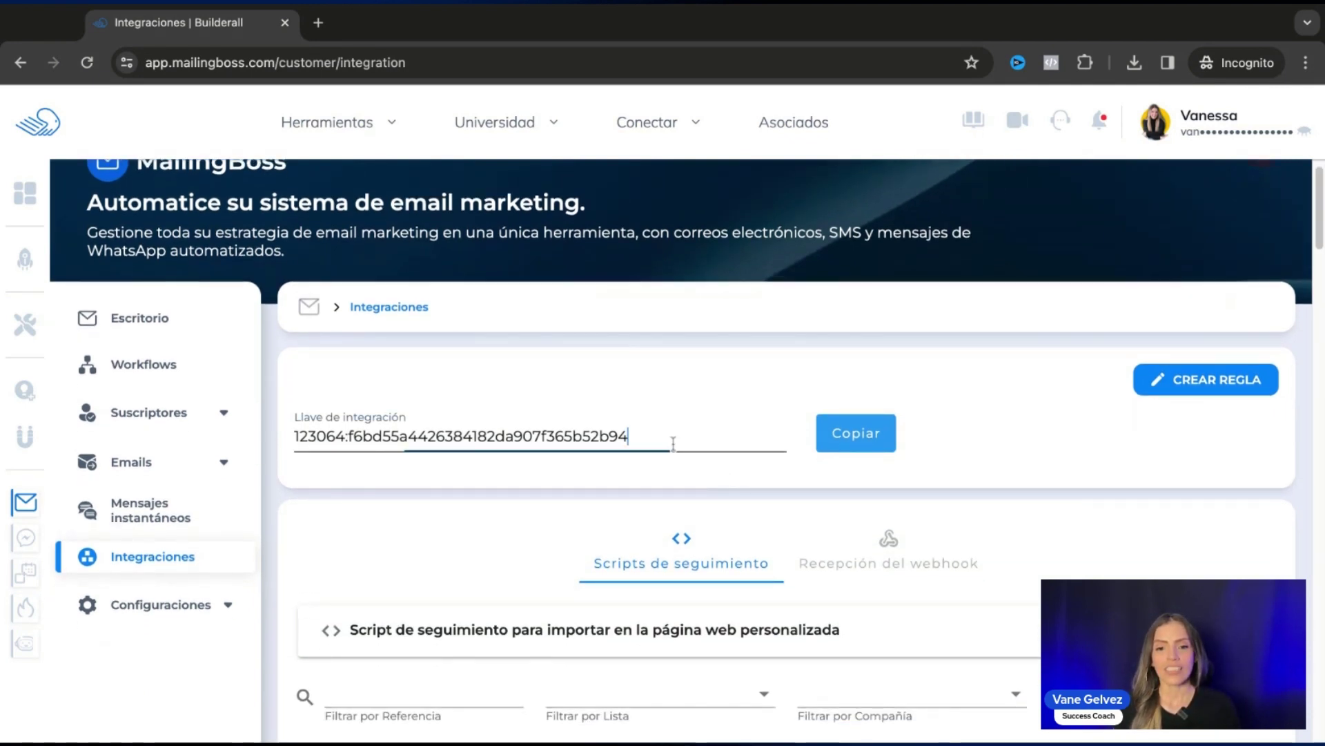
triple_click(673, 444)
- View the tracking scripts with their integration list, and open the Recepción del webhook section
scroll(888, 477, down, 2)
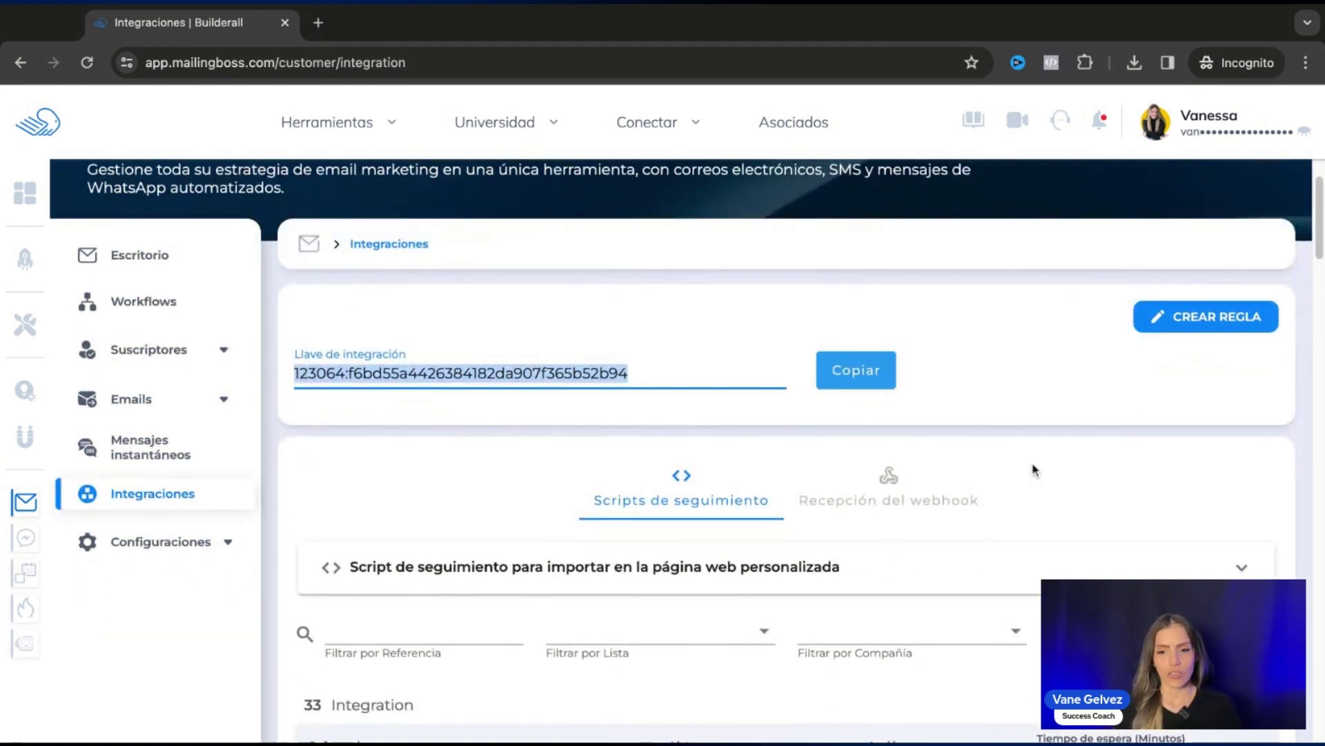
scroll(698, 509, down, 3)
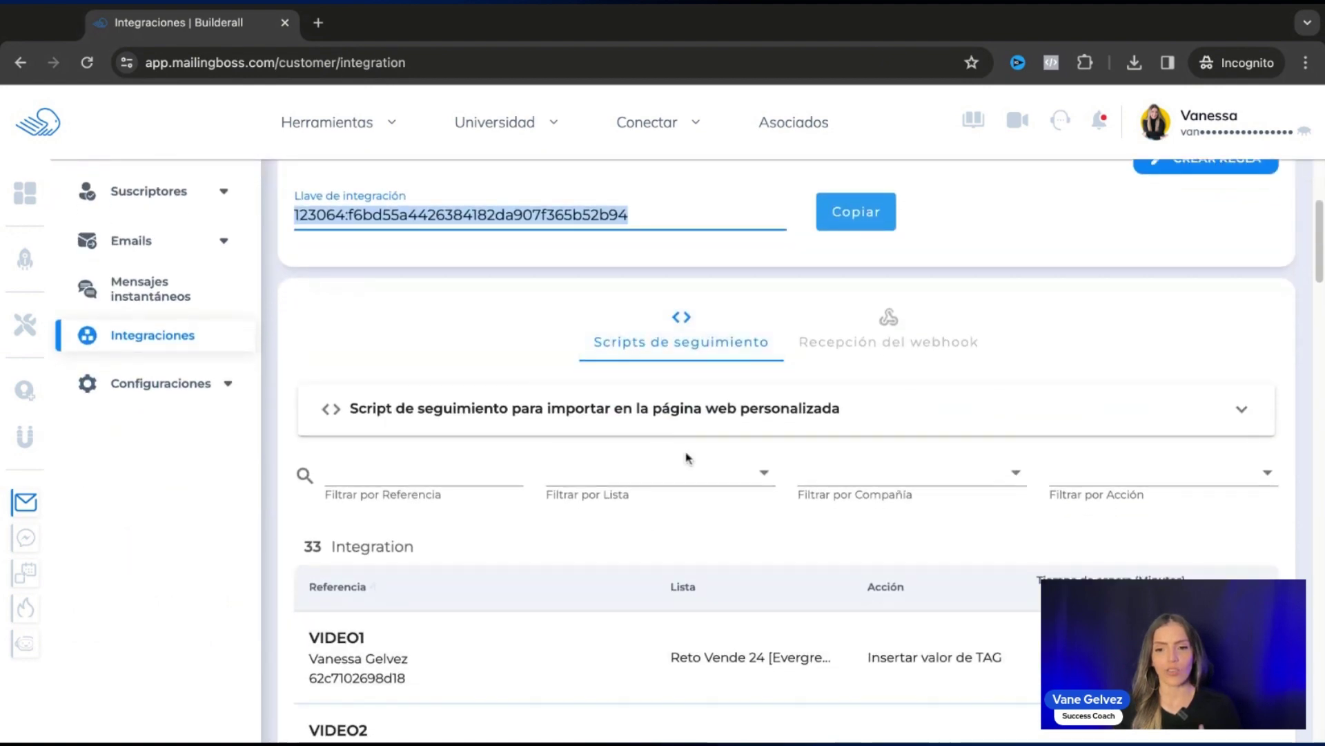
click(920, 337)
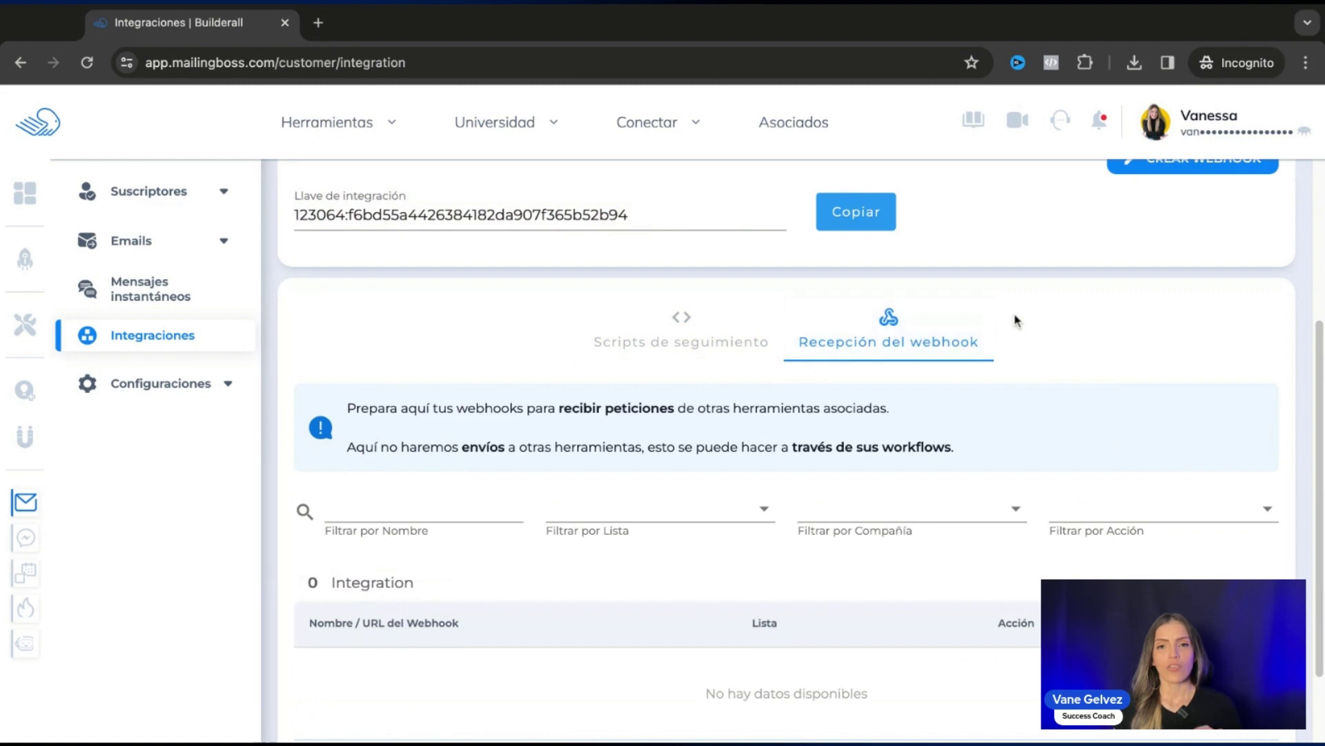
- Expand Configuraciones and examine its Cuenta, Dominios, Emails del remitente and Compañía entries
click(142, 384)
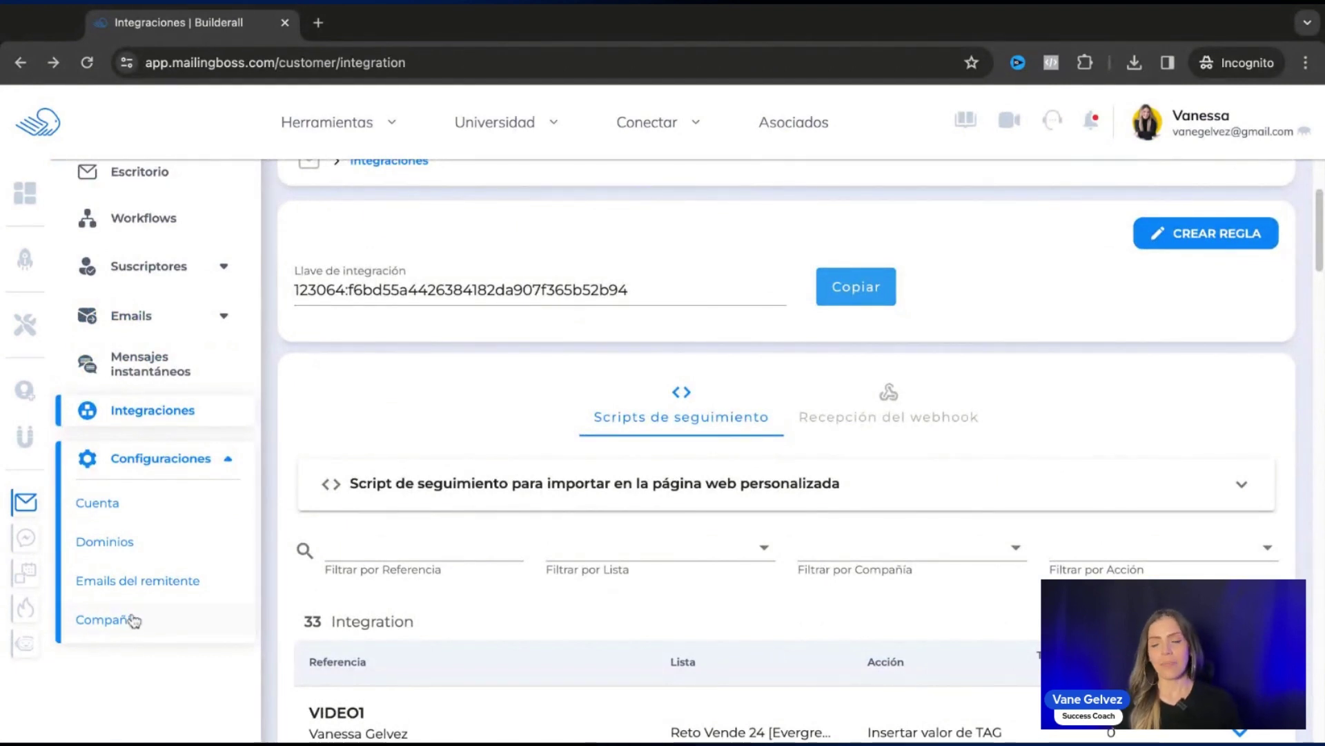
scroll(133, 620, up, 1)
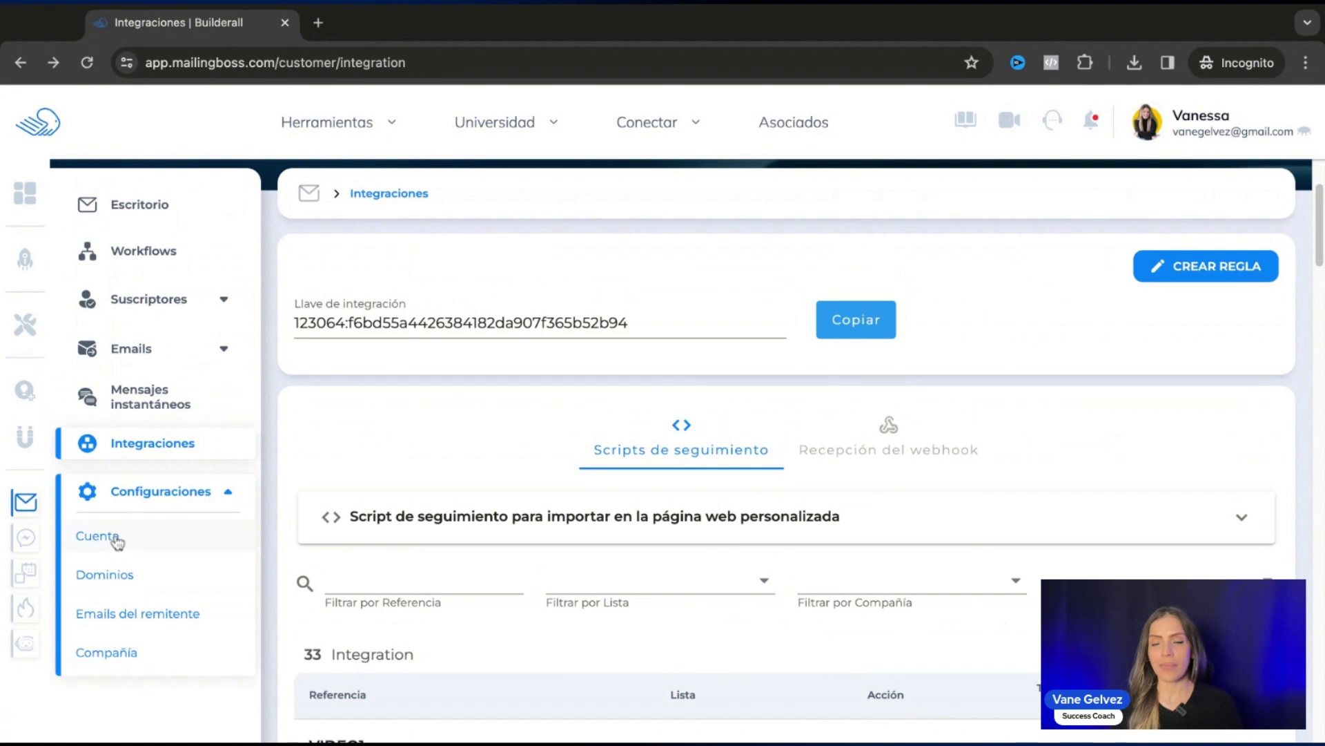
click(137, 661)
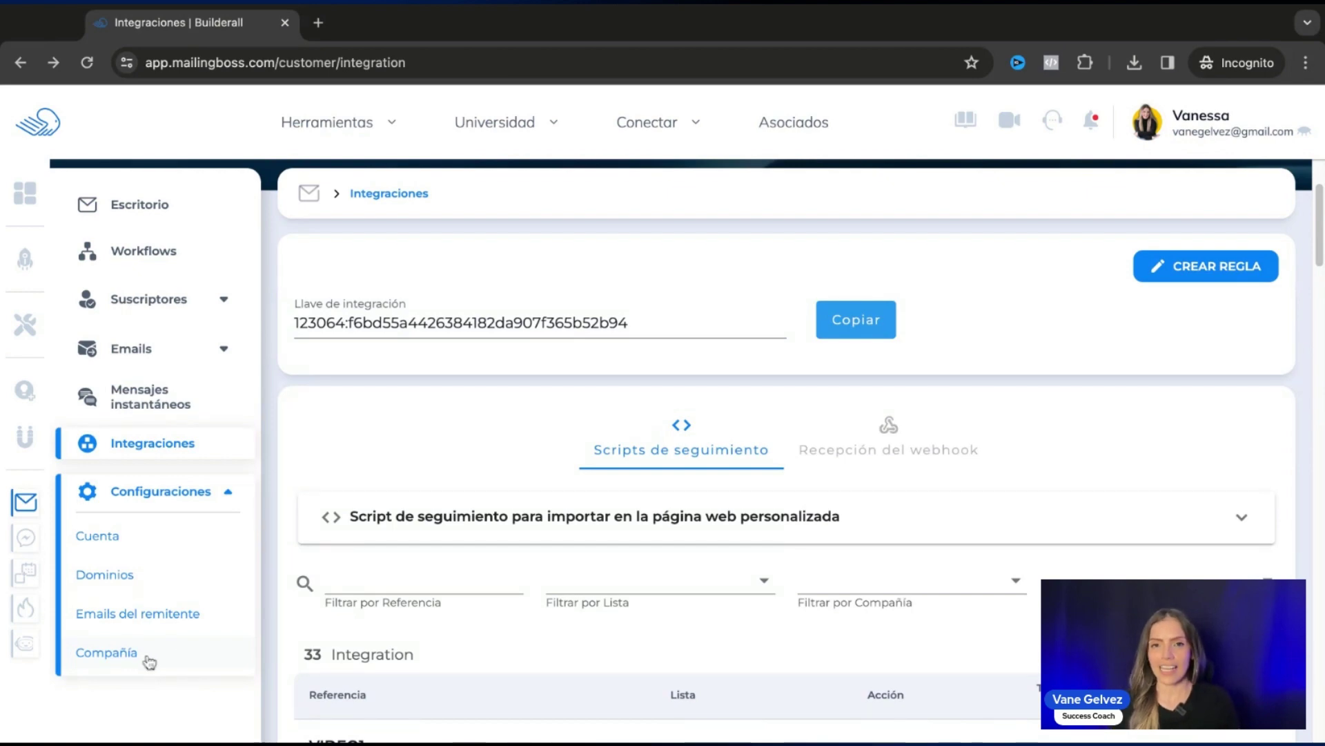
scroll(227, 390, up, 3)
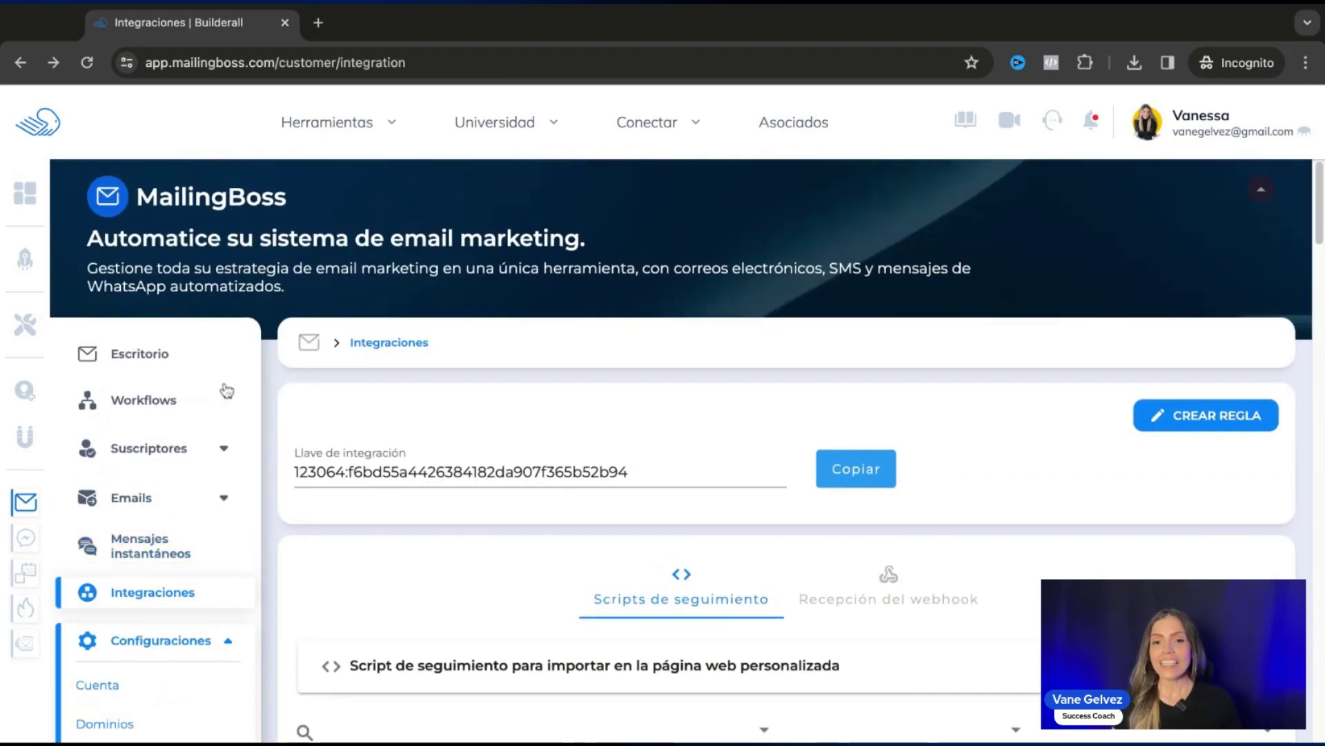